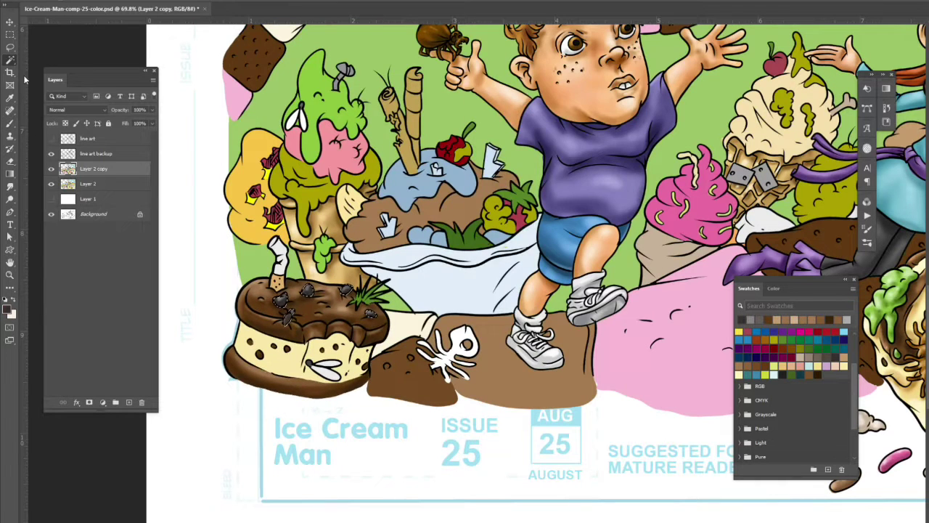
- Shade the ice cream sandwich's beetles and its cream filling, using tan #cebb6b for the filling
{"action": "left_click", "coordinate": [8, 311]}
{"action": "key", "text": "Escape"}
{"action": "key", "text": "ctrl+shift+d"}
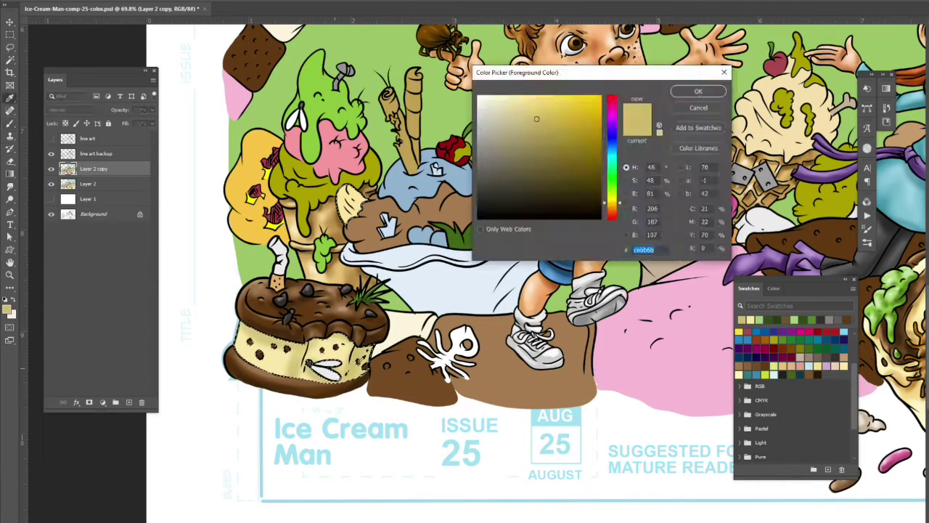
- Shade the fly on the ice cream sandwich and the white spider beside it with light grey #ebebeb
{"action": "left_click", "coordinate": [8, 311]}
{"action": "key", "text": "Escape"}
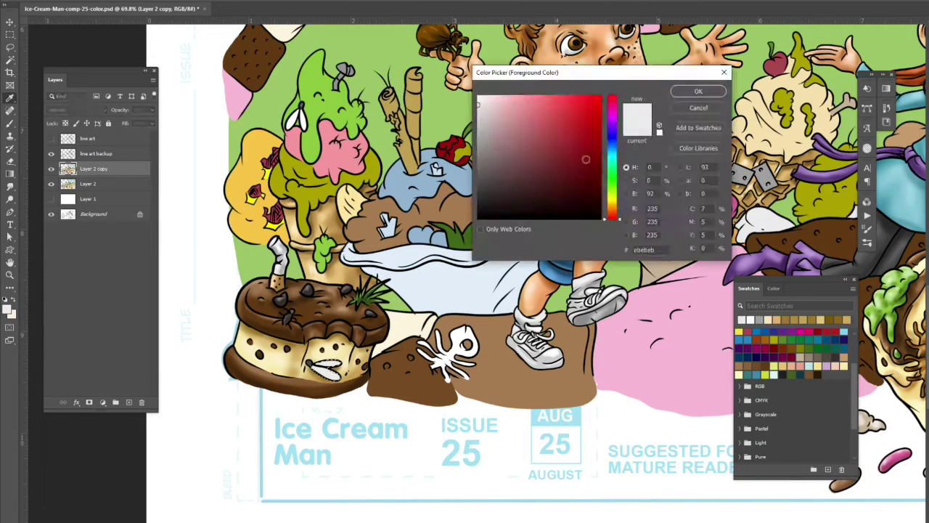
{"action": "left_click", "coordinate": [10, 124]}
{"action": "left_click_drag", "start_coordinate": [381, 367], "coordinate": [436, 384]}
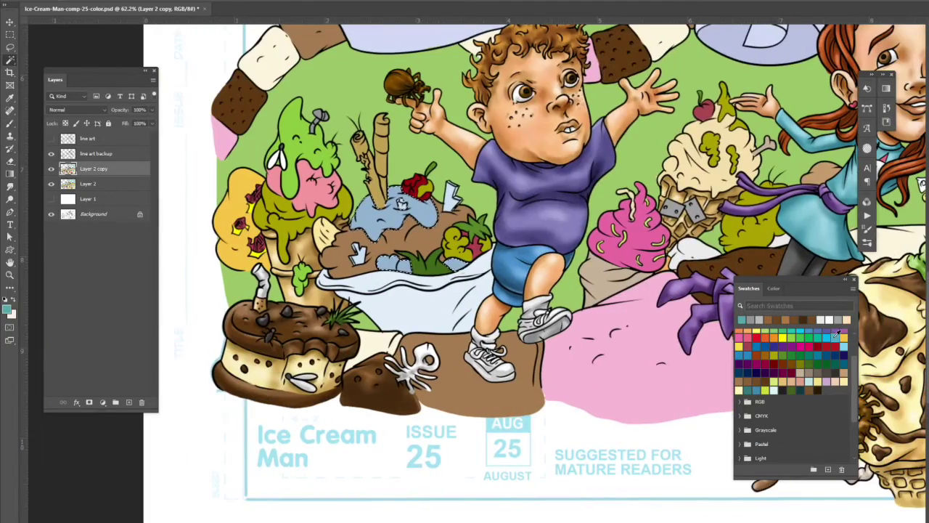
- Recolor the sundae's blue topping in shaded green and model the brown ice cream beneath it with darker brown
{"action": "left_click", "coordinate": [7, 309]}
{"action": "left_click", "coordinate": [693, 93]}
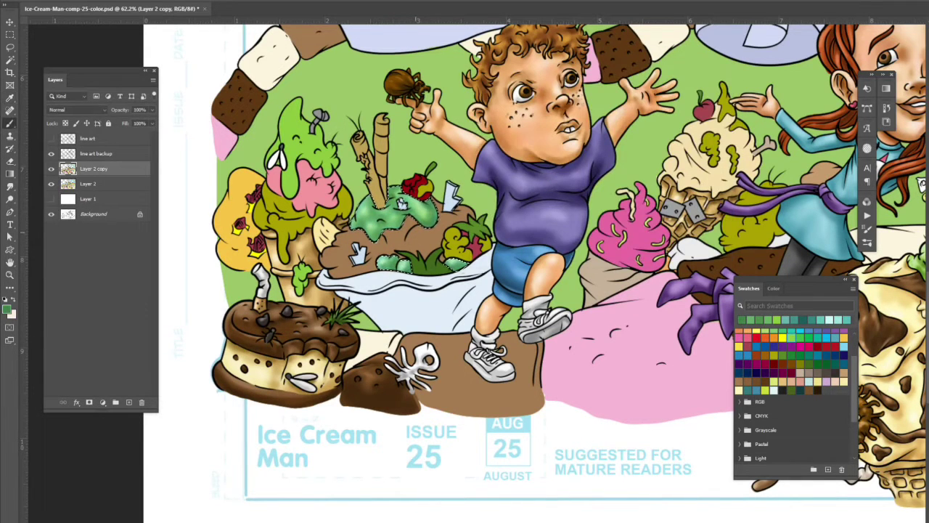
{"action": "left_click", "coordinate": [425, 237]}
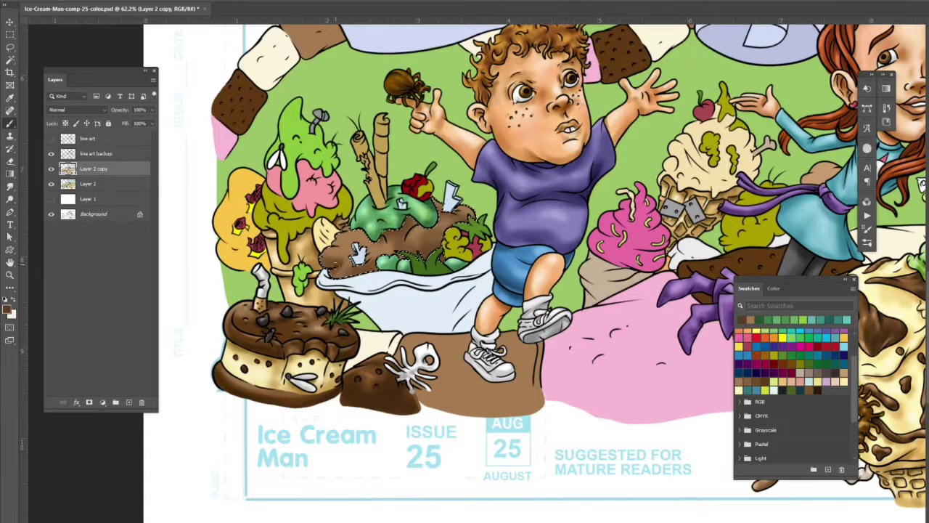
{"action": "left_click", "coordinate": [358, 251]}
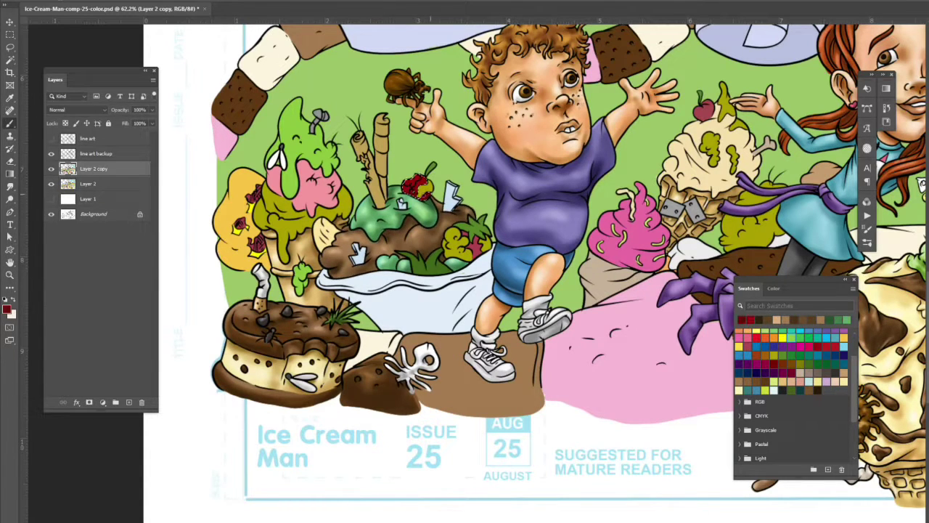
- Shade the sundae's strawberry in dark red and the olive-green scoops and drips across the treats
{"action": "key", "text": "w"}
{"action": "scroll", "coordinate": [465, 273], "scroll_direction": "up", "scroll_amount": 1}
{"action": "key", "text": "b"}
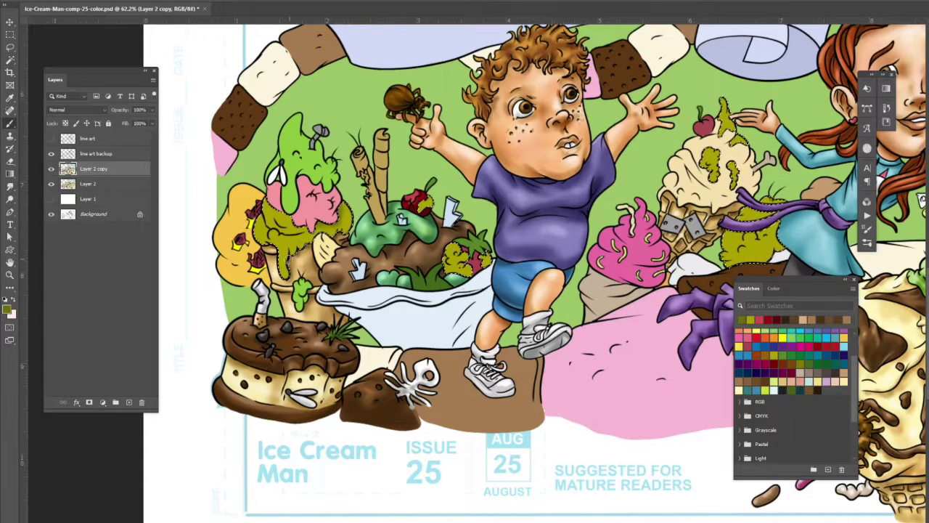
{"action": "mouse_move", "coordinate": [726, 102]}
{"action": "left_mouse_down"}
{"action": "mouse_move", "coordinate": [708, 177]}
{"action": "mouse_move", "coordinate": [755, 240]}
{"action": "left_mouse_up"}
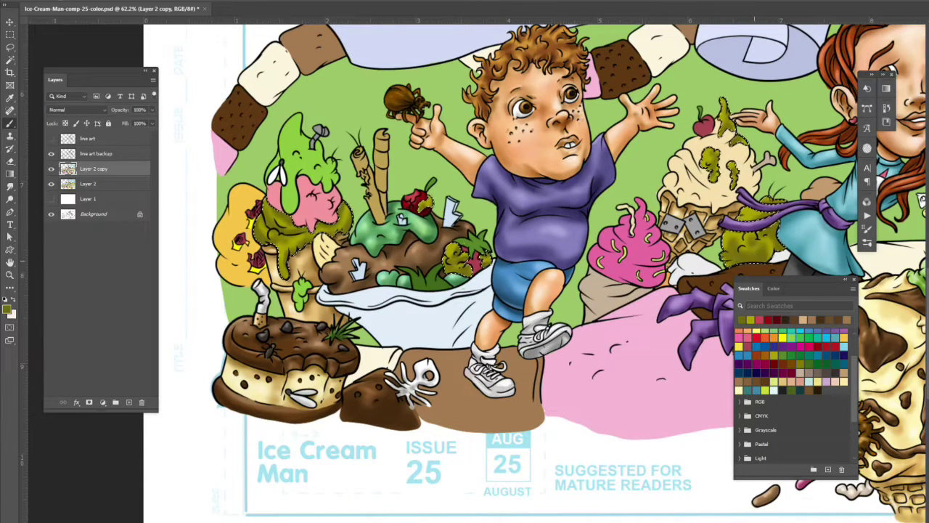
{"action": "left_click_drag", "start_coordinate": [726, 101], "coordinate": [730, 134]}
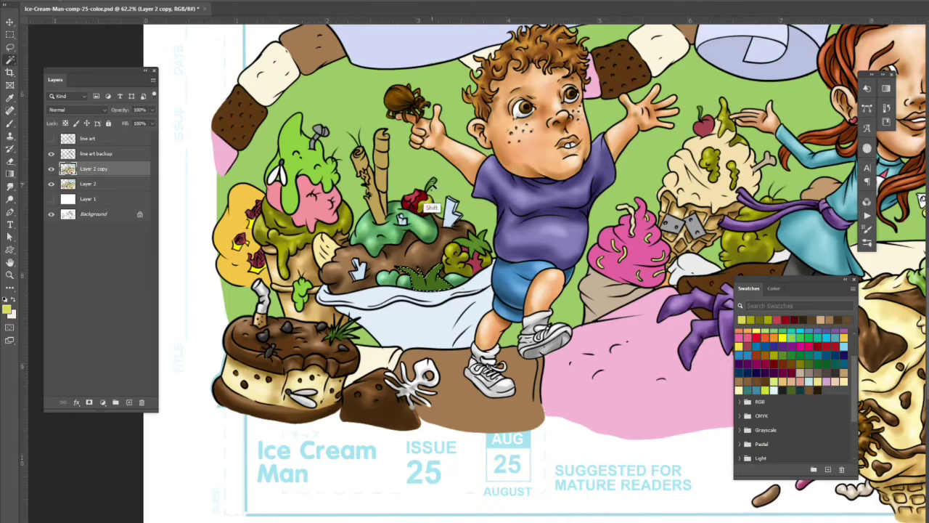
- Shade the green leaves in the sundae and the two rolled wafer sticks standing in it
{"action": "left_click_drag", "start_coordinate": [429, 276], "coordinate": [480, 239]}
{"action": "left_click", "coordinate": [247, 485], "text": "alt"}
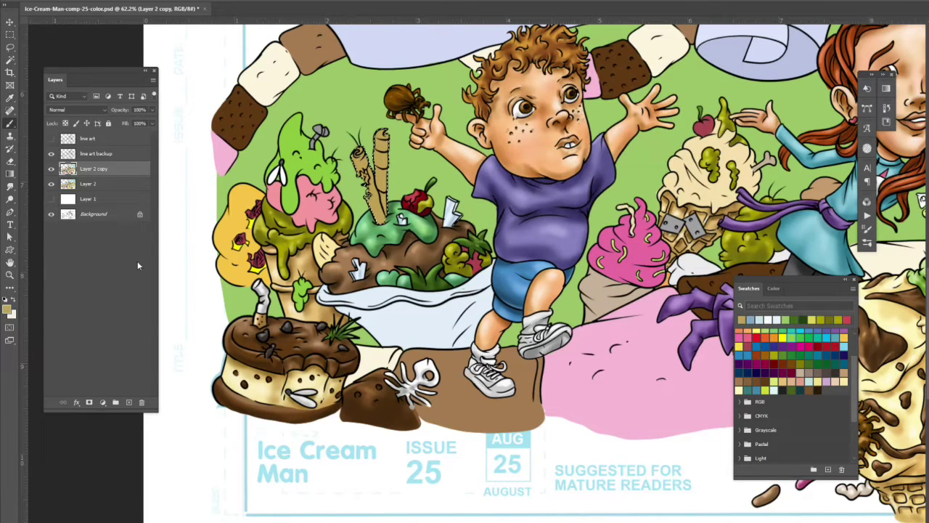
{"action": "left_click", "coordinate": [602, 163], "text": "alt"}
{"action": "left_click", "coordinate": [602, 163], "text": "alt"}
- Paint pale blue and white shading onto the folds of the sundae's bowl
{"action": "left_click", "coordinate": [9, 310]}
{"action": "left_click", "coordinate": [699, 89]}
{"action": "left_click_drag", "start_coordinate": [474, 298], "coordinate": [368, 295]}
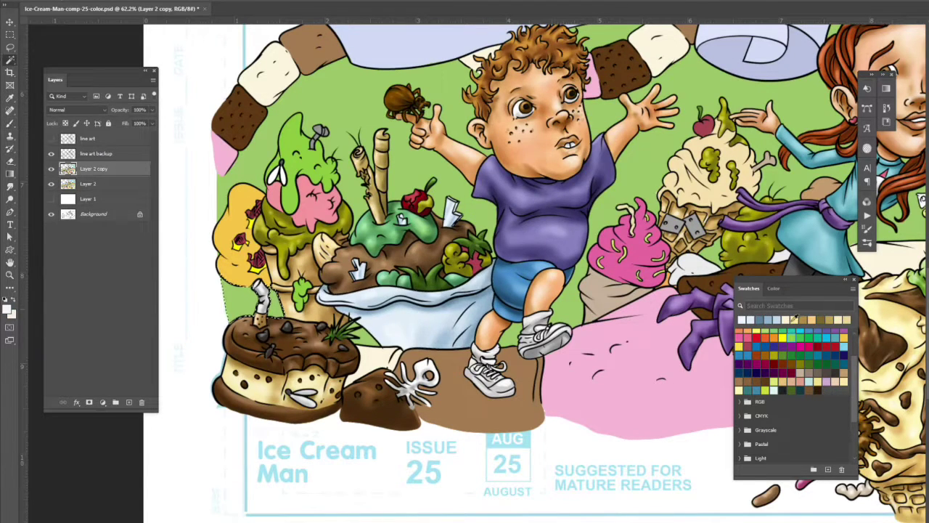
- Paint the cone beneath the yellow ice cream behind the sandwich in shaded tan
{"action": "left_click", "coordinate": [234, 228]}
{"action": "left_click", "coordinate": [234, 228], "text": "alt"}
{"action": "key", "text": "b"}
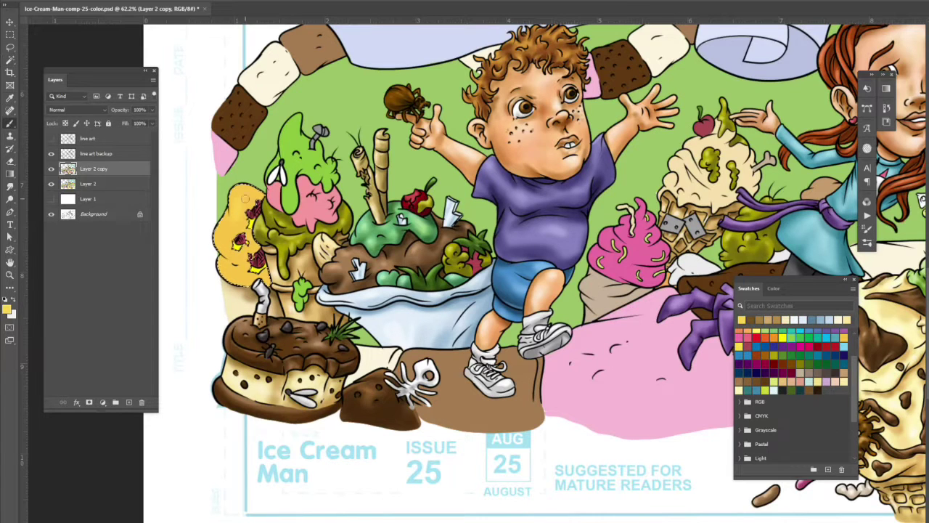
- Shade the yellow ice cream beside the stacked cone with orange-brown shadows and light yellow highlights
{"action": "left_click", "coordinate": [9, 311]}
{"action": "left_click", "coordinate": [699, 90]}
{"action": "left_click_drag", "start_coordinate": [218, 235], "coordinate": [216, 273]}
{"action": "left_click", "coordinate": [247, 239], "text": "alt"}
{"action": "left_click_drag", "start_coordinate": [251, 217], "coordinate": [243, 280]}
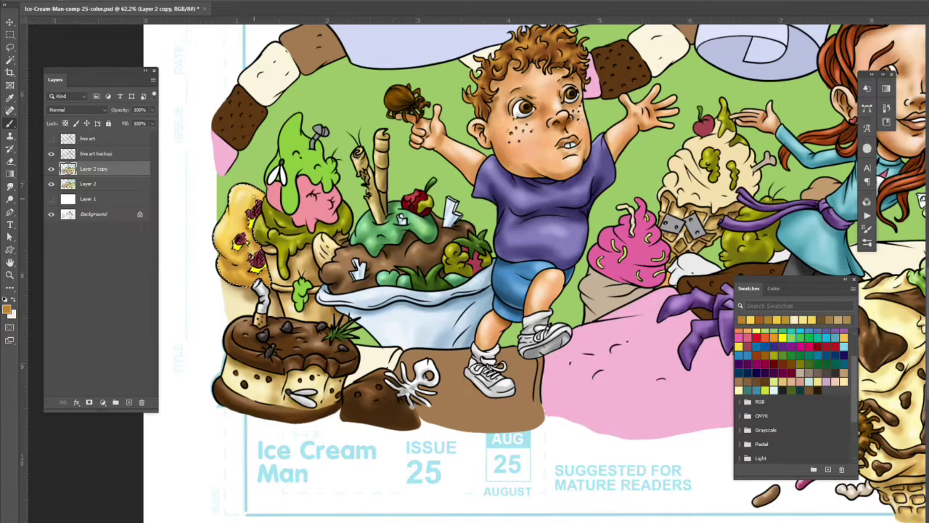
{"action": "left_click", "coordinate": [247, 240], "text": "alt"}
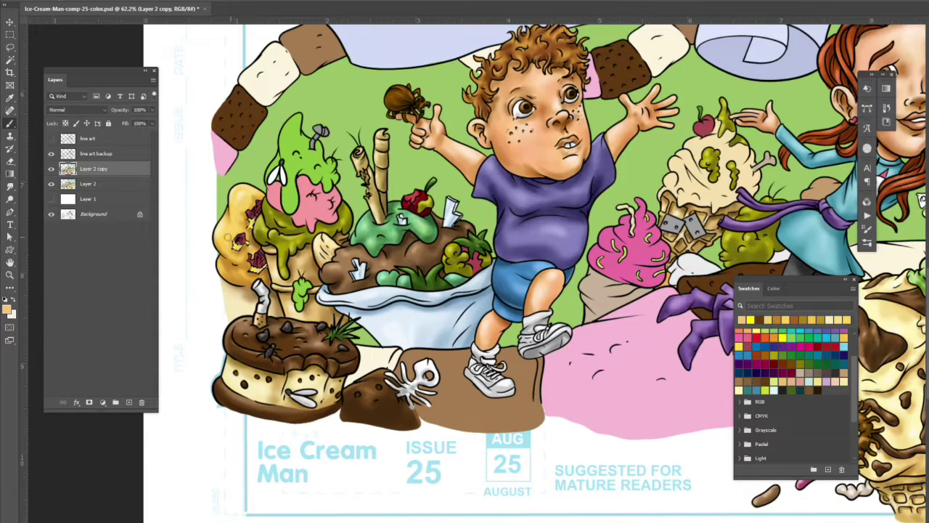
- Shade the green slime dripping over the stacked ice cream cone with darker green and highlights
{"action": "left_click", "coordinate": [9, 311]}
{"action": "left_click", "coordinate": [699, 89]}
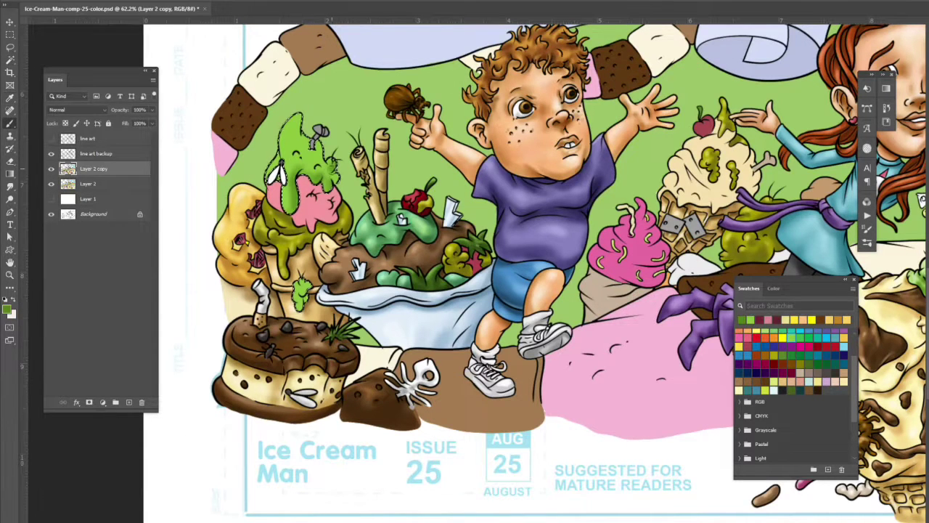
{"action": "left_click_drag", "start_coordinate": [313, 124], "coordinate": [305, 181]}
{"action": "left_click", "coordinate": [9, 311]}
{"action": "left_click", "coordinate": [700, 89]}
{"action": "key", "text": "b"}
- Shade the pink scoop of the stacked cone with deeper pink shadows and light pink highlights, and clear the selection
{"action": "left_click", "coordinate": [8, 311]}
{"action": "left_click", "coordinate": [699, 90]}
{"action": "left_click_drag", "start_coordinate": [272, 185], "coordinate": [330, 214]}
{"action": "left_click", "coordinate": [9, 311]}
{"action": "left_click", "coordinate": [699, 90]}
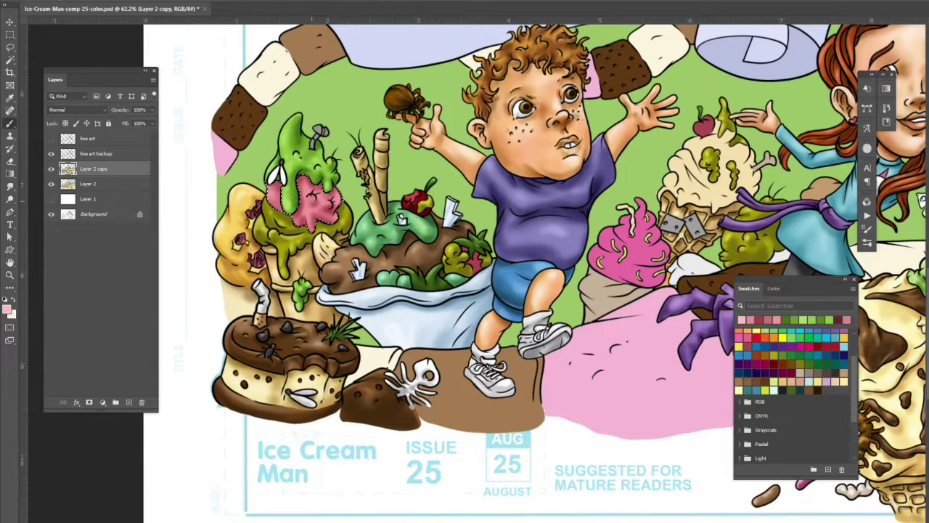
{"action": "key", "text": "ctrl+d"}
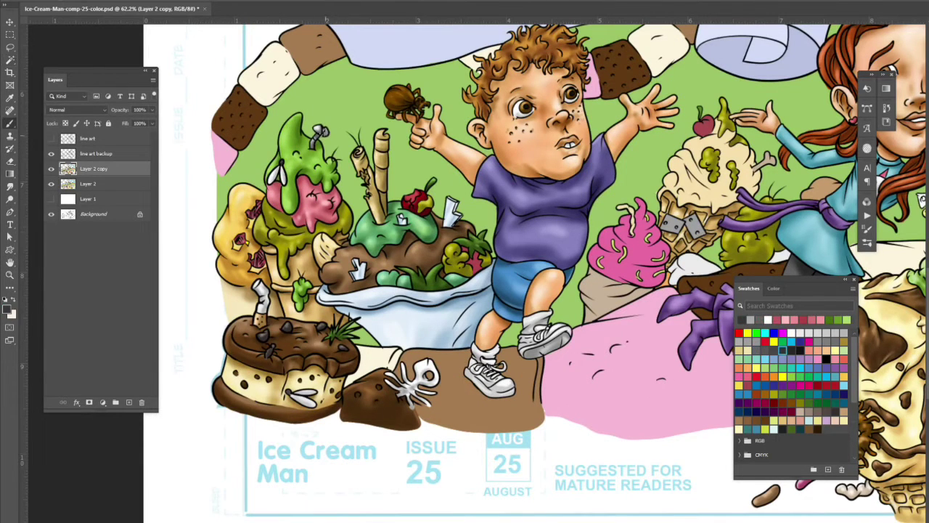
- Shade the pink swirl ice cream beside the boy with dark pink #b74175 and lighter pink highlights
{"action": "left_click_drag", "start_coordinate": [323, 133], "coordinate": [149, 133]}
{"action": "left_click", "coordinate": [443, 246], "text": "alt"}
{"action": "left_click", "coordinate": [9, 311]}
{"action": "left_click", "coordinate": [699, 90]}
{"action": "left_click", "coordinate": [8, 310]}
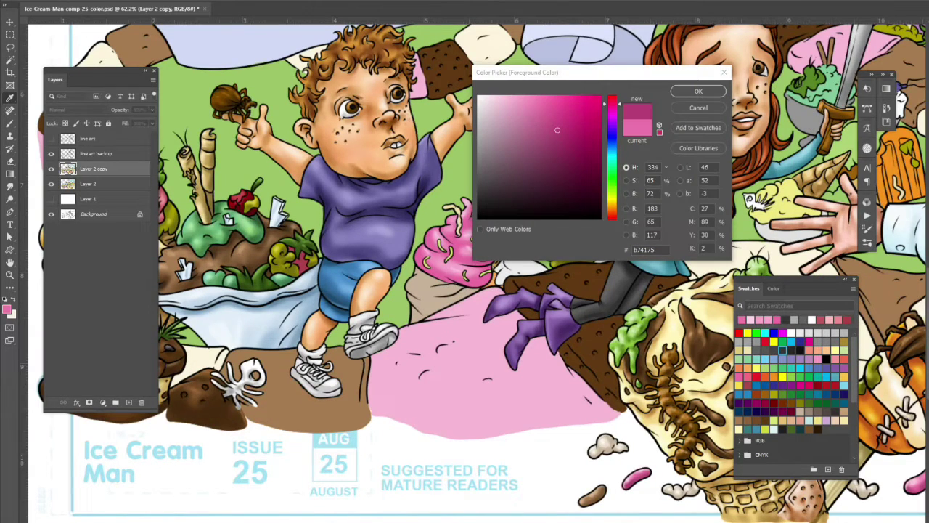
{"action": "key", "text": "Return"}
{"action": "scroll", "coordinate": [492, 221], "scroll_direction": "up", "scroll_amount": 3}
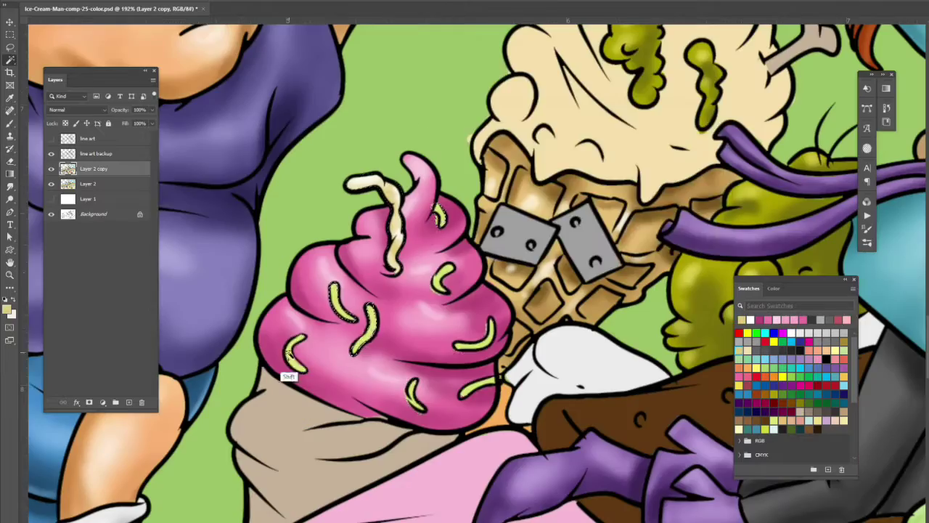
- Shade the ice cream truck's front wheel with dark grey #393939 and lighter grey on the hub
{"action": "scroll", "coordinate": [464, 261], "scroll_direction": "down", "scroll_amount": 1}
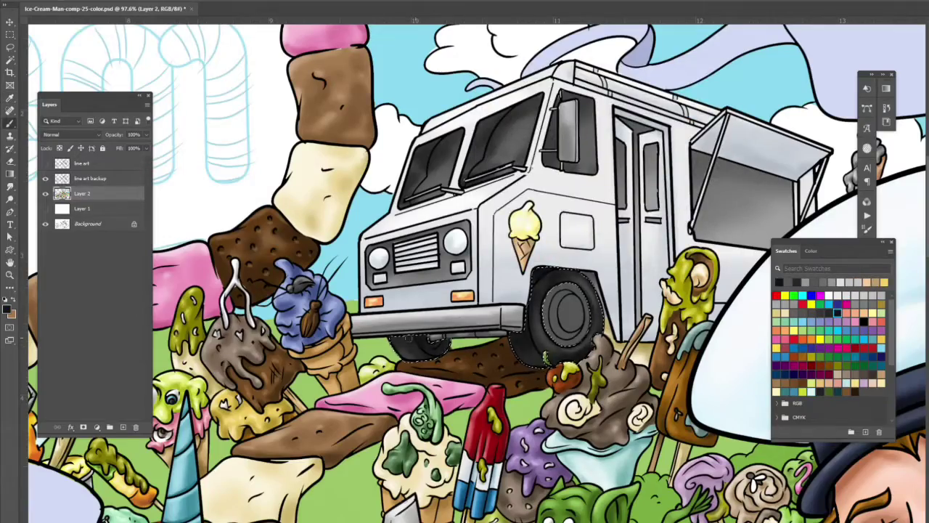
{"action": "left_click", "coordinate": [8, 309]}
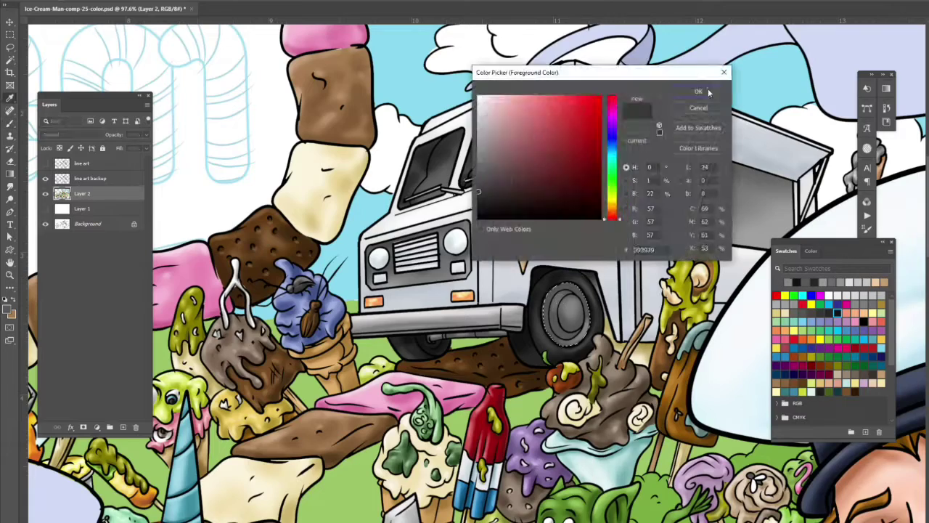
{"action": "key", "text": "Return"}
{"action": "left_click", "coordinate": [567, 312]}
- Select the front panel of the large ribbon banner above the children and choose light blue as the painting color
{"action": "scroll", "coordinate": [668, 367], "scroll_direction": "down", "scroll_amount": 3}
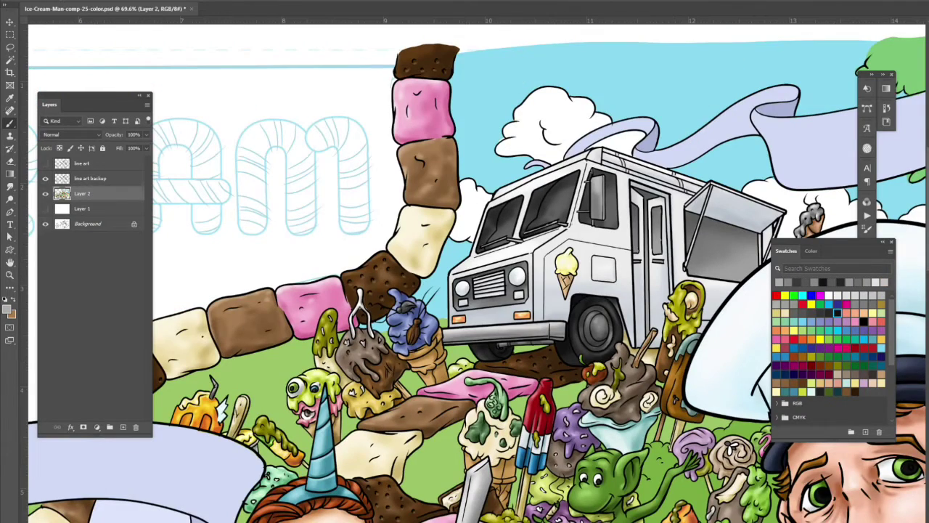
{"action": "scroll", "coordinate": [733, 440], "scroll_direction": "down", "scroll_amount": 3}
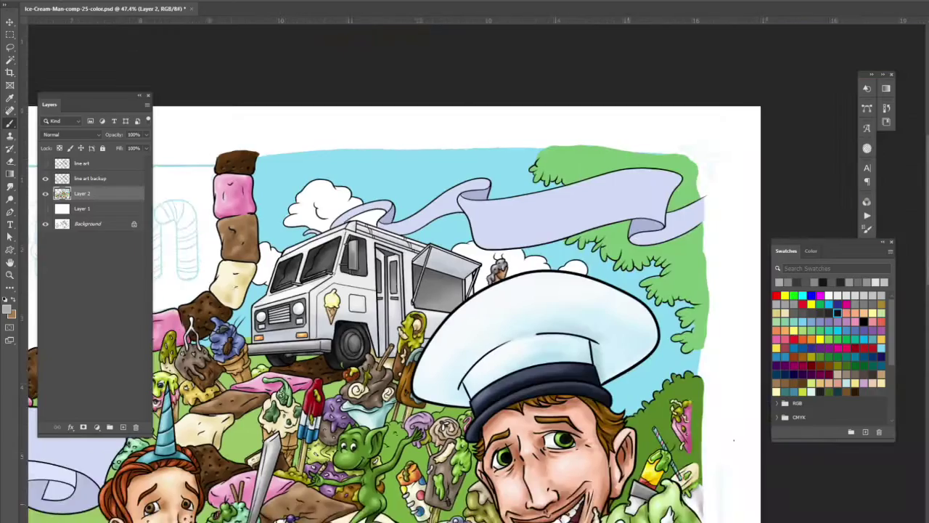
{"action": "scroll", "coordinate": [602, 354], "scroll_direction": "right", "scroll_amount": 1}
{"action": "key", "text": "w"}
{"action": "left_click", "coordinate": [656, 191]}
{"action": "mouse_move", "coordinate": [443, 226]}
{"action": "left_mouse_down"}
{"action": "mouse_move", "coordinate": [359, 212]}
{"action": "mouse_move", "coordinate": [435, 214]}
{"action": "left_mouse_up"}
{"action": "left_click", "coordinate": [8, 311]}
{"action": "left_click", "coordinate": [493, 102]}
{"action": "left_click", "coordinate": [699, 91]}
{"action": "left_click_drag", "start_coordinate": [585, 174], "coordinate": [626, 176]}
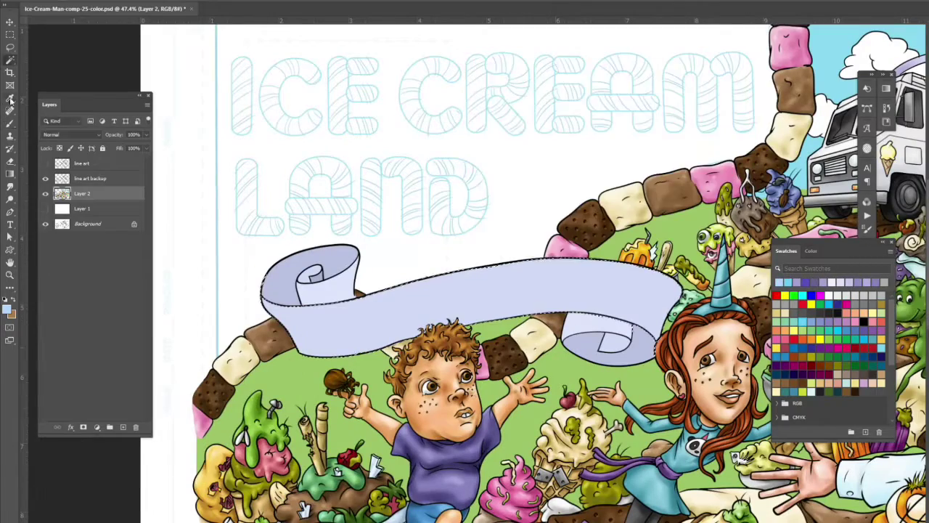
- Paint soft light blue folds and pale highlights along the large ribbon banner's front panel and select its curled ends
{"action": "left_click", "coordinate": [10, 124]}
{"action": "left_click_drag", "start_coordinate": [363, 297], "coordinate": [653, 283]}
{"action": "left_click_drag", "start_coordinate": [378, 341], "coordinate": [653, 334]}
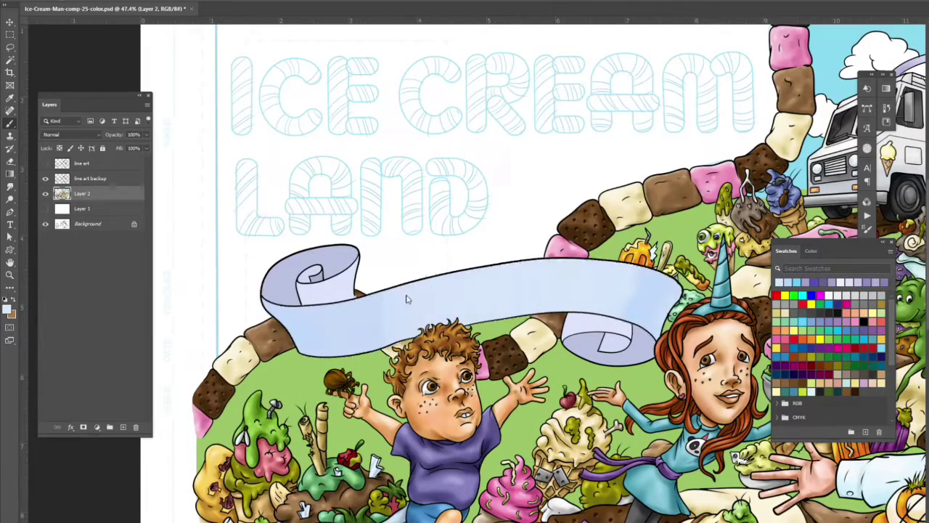
{"action": "left_click_drag", "start_coordinate": [465, 291], "coordinate": [654, 341]}
{"action": "left_click_drag", "start_coordinate": [276, 327], "coordinate": [588, 305]}
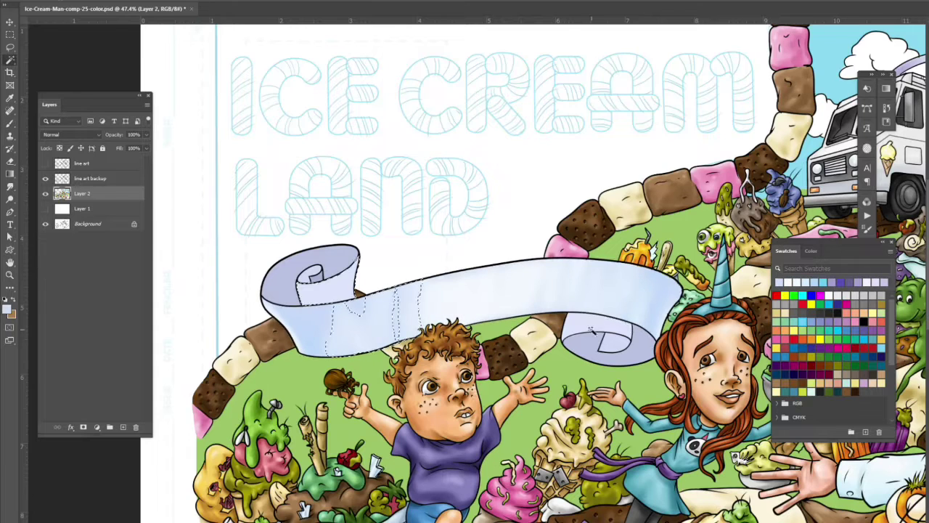
{"action": "left_click_drag", "start_coordinate": [276, 283], "coordinate": [319, 297]}
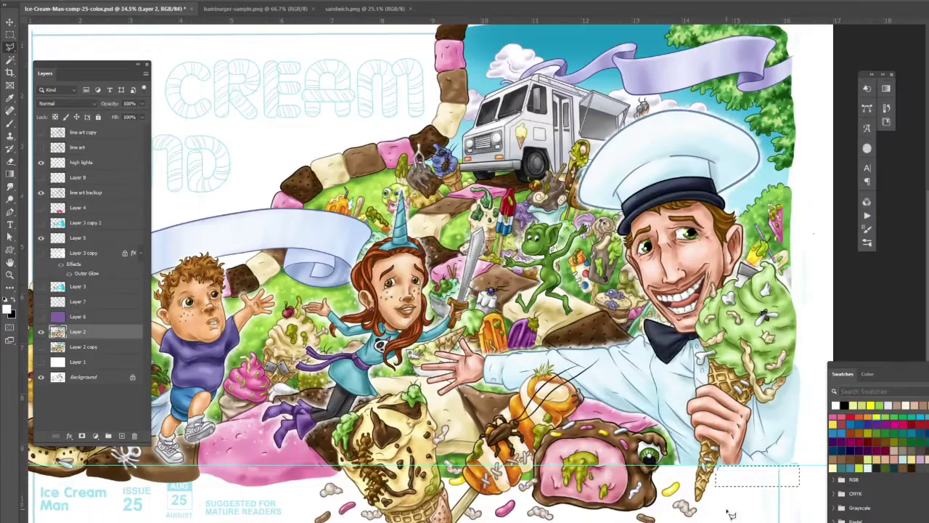
- Show the white Layer 1 and trim the artwork and line art below the bottom guide around the overhanging treats
{"action": "scroll", "coordinate": [731, 514], "scroll_direction": "down", "scroll_amount": 4}
{"action": "scroll", "coordinate": [731, 514], "scroll_direction": "left", "scroll_amount": 5}
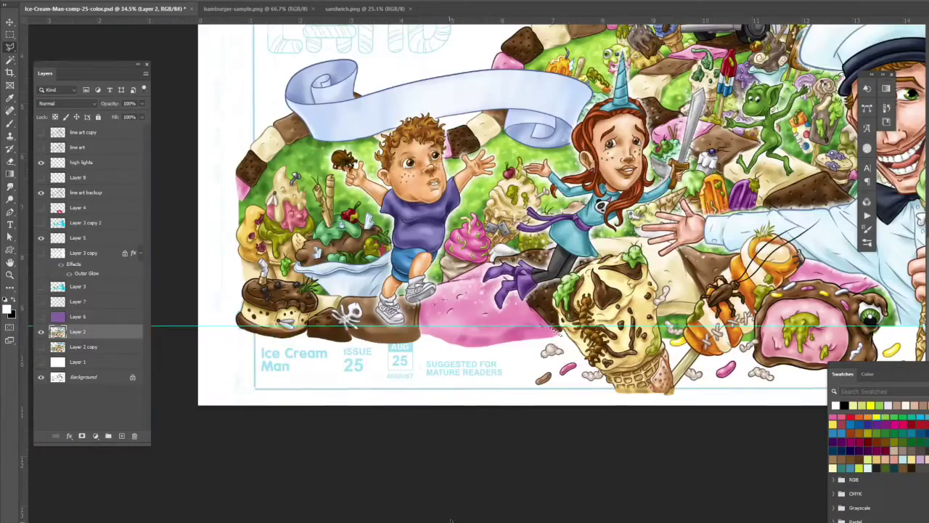
{"action": "left_click", "coordinate": [40, 361]}
{"action": "scroll", "coordinate": [561, 488], "scroll_direction": "up", "scroll_amount": 5}
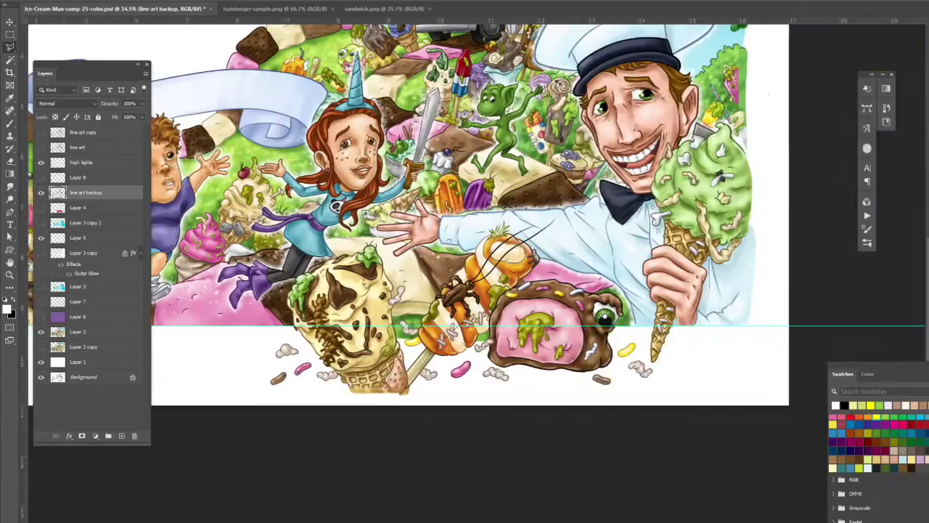
{"action": "scroll", "coordinate": [678, 392], "scroll_direction": "right", "scroll_amount": 10}
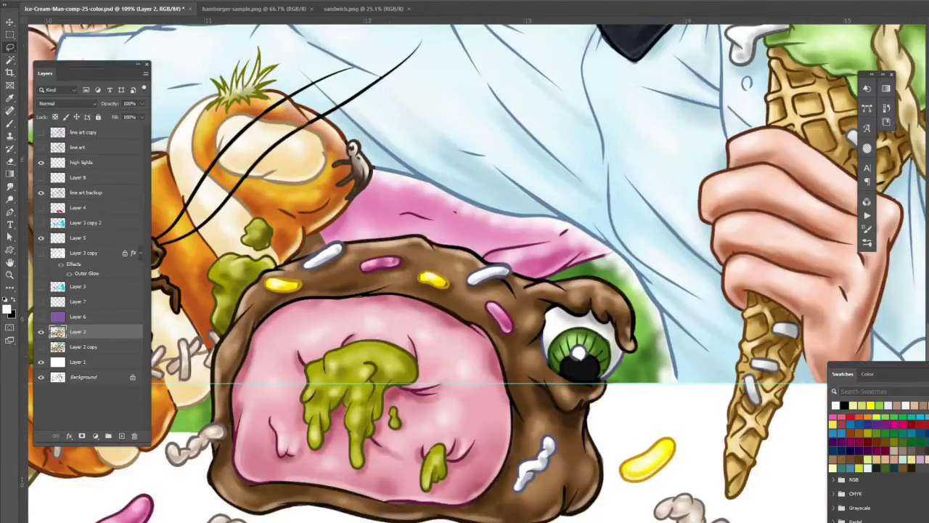
- Add a new layer beneath Layer 2 with grey shadow areas outlined along the bottom guide and around the overhanging treats
{"action": "scroll", "coordinate": [679, 392], "scroll_direction": "left", "scroll_amount": 6}
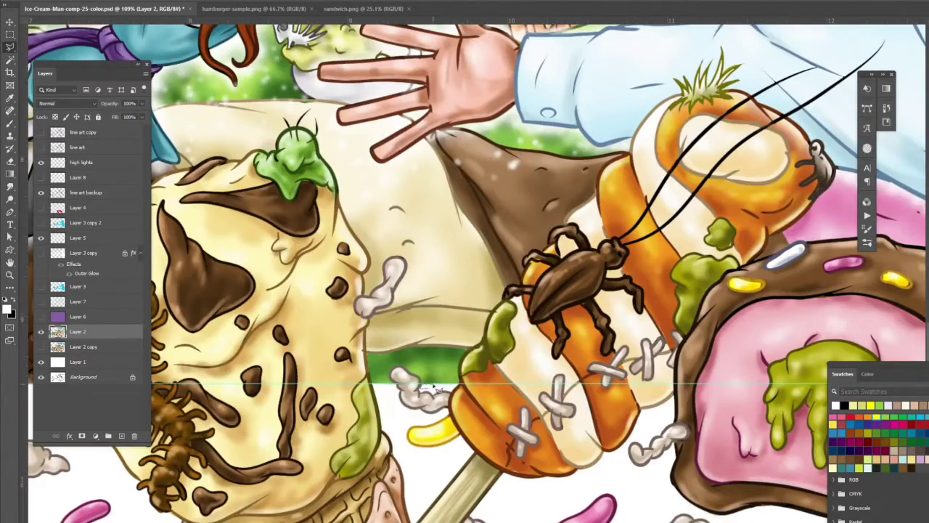
{"action": "scroll", "coordinate": [433, 388], "scroll_direction": "left", "scroll_amount": 4}
{"action": "scroll", "coordinate": [415, 394], "scroll_direction": "right", "scroll_amount": 8}
{"action": "scroll", "coordinate": [415, 394], "scroll_direction": "down", "scroll_amount": 5}
{"action": "key", "text": "ctrl+shift+n"}
{"action": "key", "text": "Return"}
{"action": "key", "text": "m"}
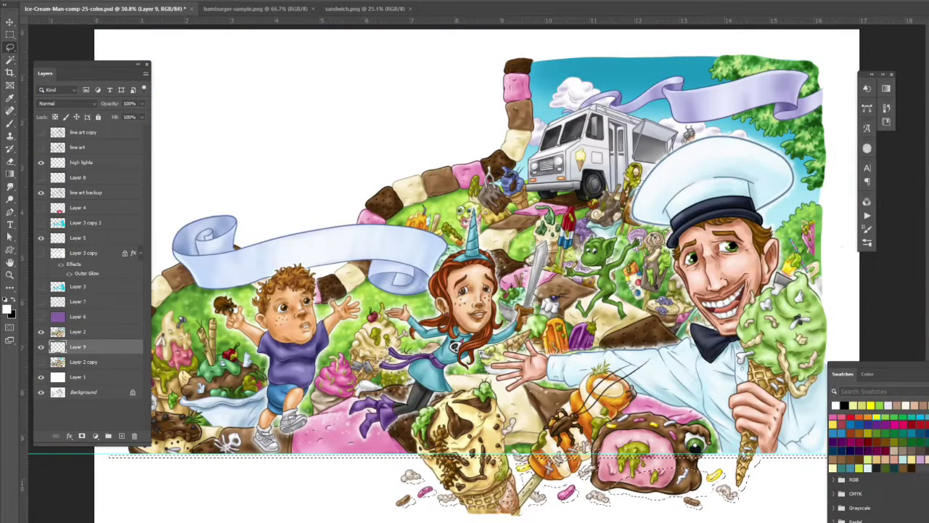
{"action": "left_click", "coordinate": [155, 122]}
{"action": "key", "text": "Return"}
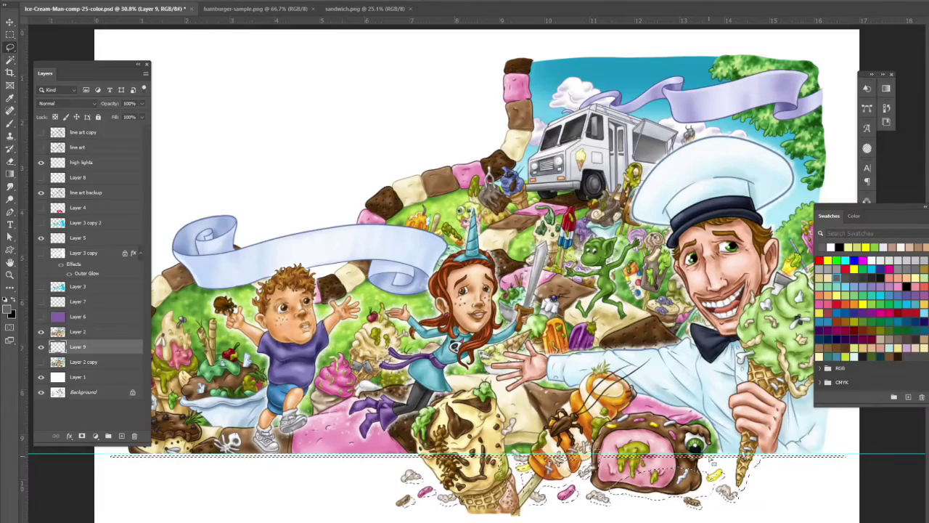
- Clean up Layer 5 below the bottom guide around the overhanging treats using straight-edged lasso selections
{"action": "left_click", "coordinate": [78, 237]}
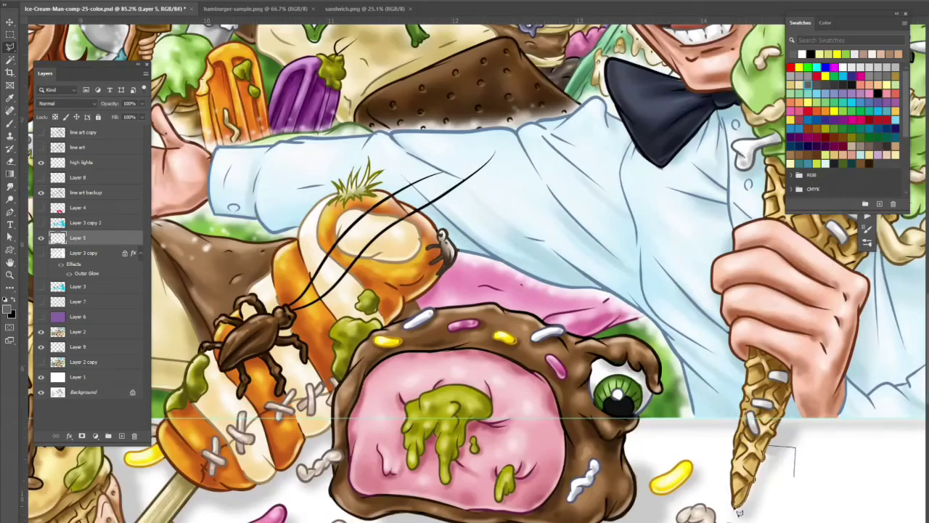
{"action": "scroll", "coordinate": [739, 511], "scroll_direction": "down", "scroll_amount": 3}
{"action": "scroll", "coordinate": [782, 442], "scroll_direction": "left", "scroll_amount": 10}
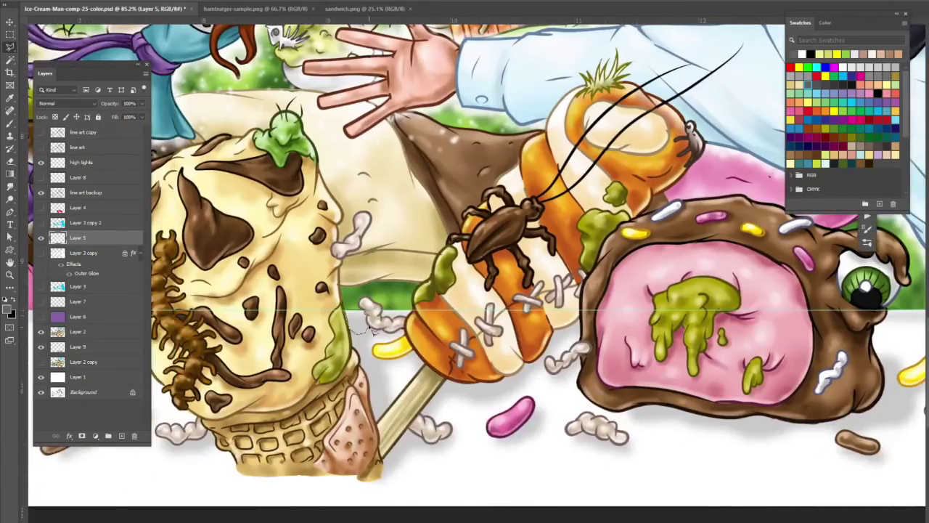
{"action": "scroll", "coordinate": [587, 373], "scroll_direction": "left", "scroll_amount": 10}
{"action": "key", "text": "ctrl+0"}
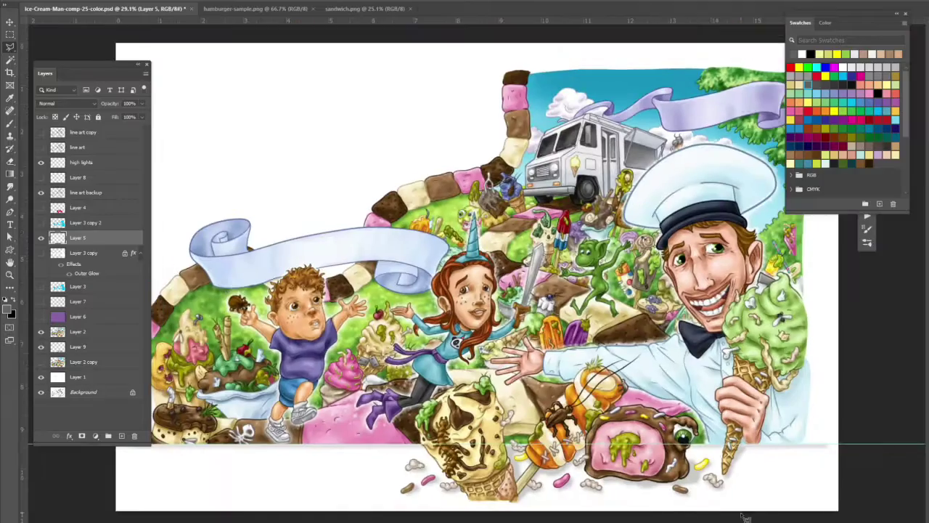
- Clone foliage on Layer 2 to extend the artwork's upper right edge past the guide
{"action": "left_click", "coordinate": [77, 331]}
{"action": "key", "text": "s"}
{"action": "scroll", "coordinate": [810, 78], "scroll_direction": "up", "scroll_amount": 2}
{"action": "left_click", "coordinate": [811, 77]}
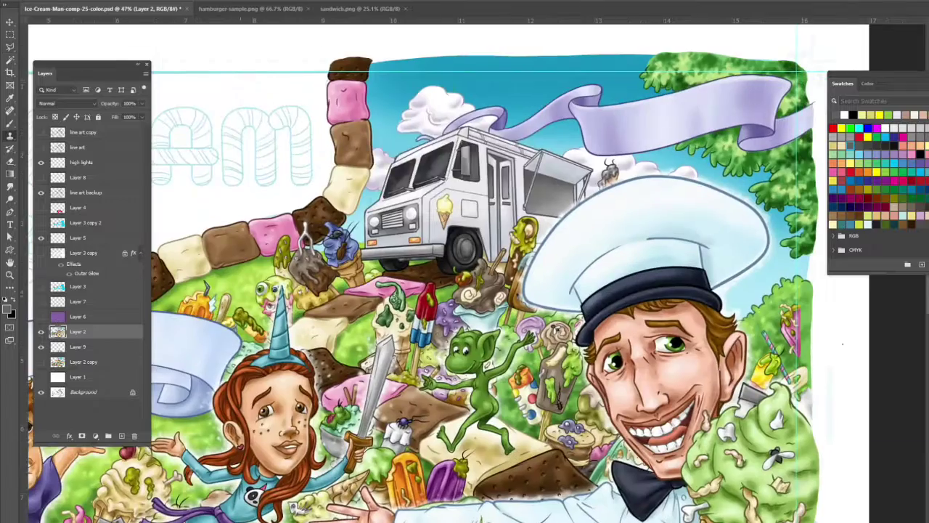
- Trim the chef's light blue coat on Layer 5 along the bottom guide at the artwork's lower right corner
{"action": "scroll", "coordinate": [464, 290], "scroll_direction": "left", "scroll_amount": 10}
{"action": "scroll", "coordinate": [465, 291], "scroll_direction": "down", "scroll_amount": 5}
{"action": "scroll", "coordinate": [465, 290], "scroll_direction": "right", "scroll_amount": 10}
{"action": "left_click", "coordinate": [78, 238]}
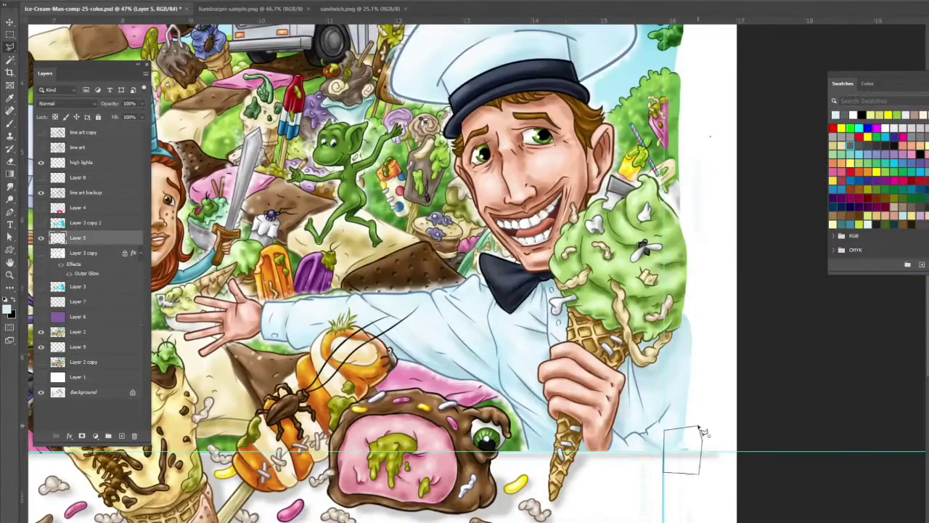
{"action": "key", "text": "ctrl+0"}
- Touch up Layer 2 along the artwork's right edge, painting the foliage and pink treat past the vertical guide
{"action": "scroll", "coordinate": [298, 272], "scroll_direction": "up", "scroll_amount": 5}
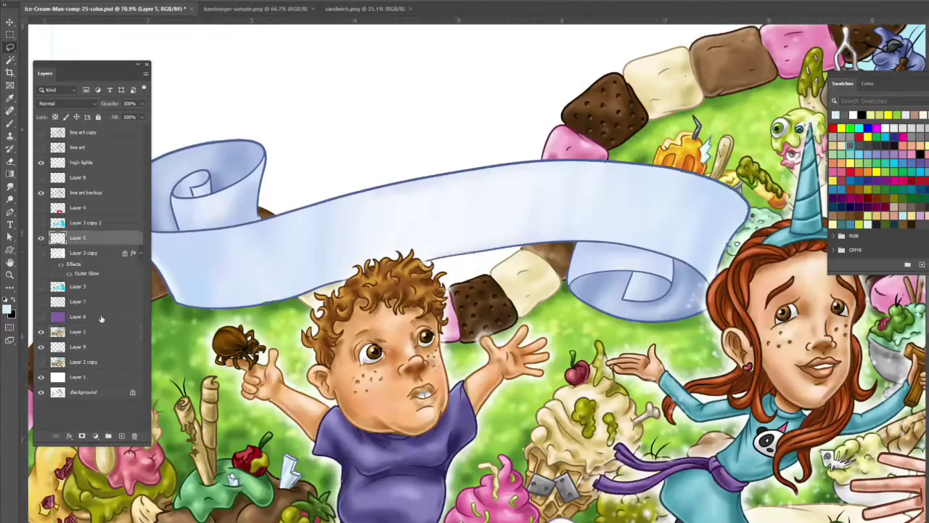
{"action": "left_click", "coordinate": [77, 331]}
{"action": "scroll", "coordinate": [406, 266], "scroll_direction": "down", "scroll_amount": 4}
{"action": "scroll", "coordinate": [406, 266], "scroll_direction": "up", "scroll_amount": 2}
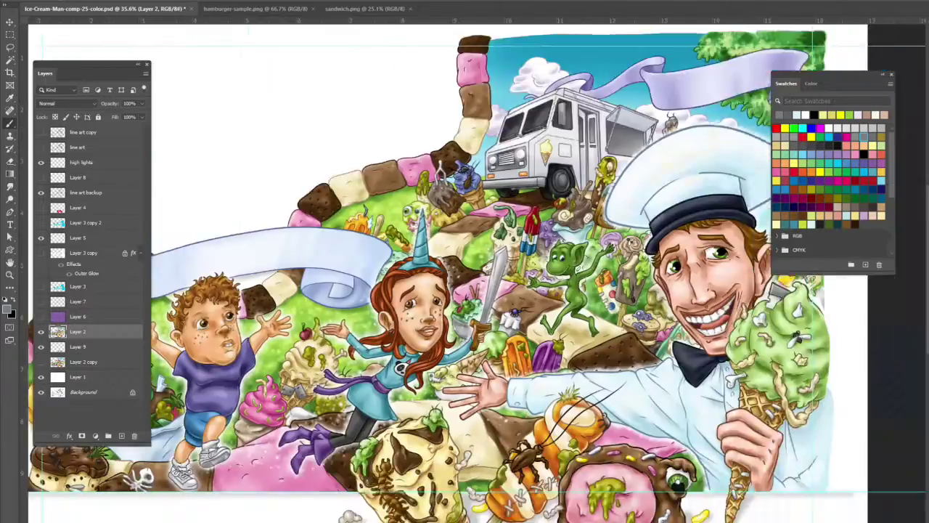
{"action": "scroll", "coordinate": [734, 174], "scroll_direction": "up", "scroll_amount": 5}
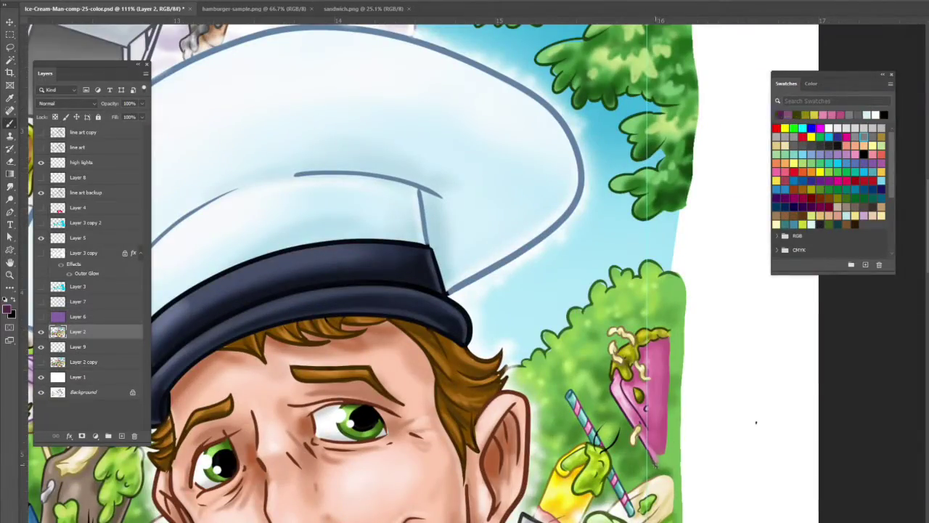
{"action": "scroll", "coordinate": [755, 422], "scroll_direction": "down", "scroll_amount": 6}
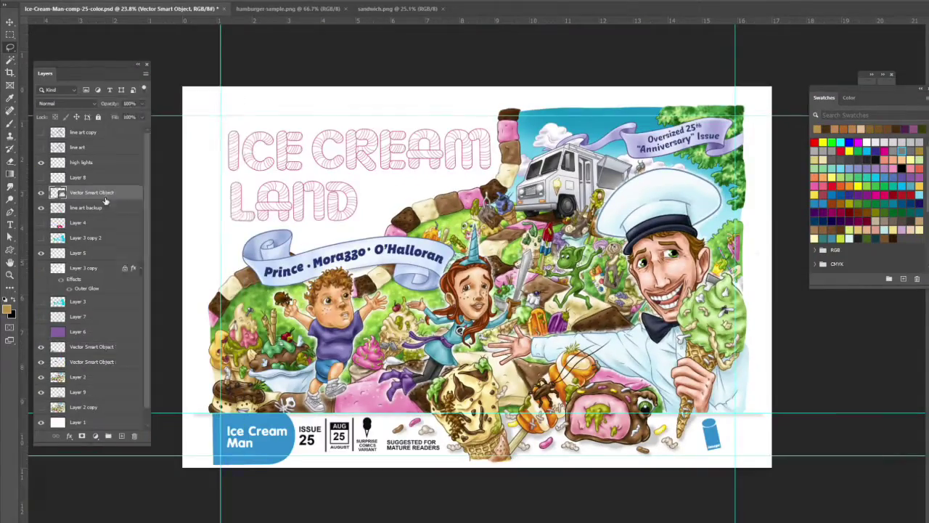
- Add a logo color layer beneath the logo layer and fill the wide alternate stripes of the ICE CREAM LAND lettering with pink
{"action": "left_click", "coordinate": [95, 207]}
{"action": "scroll", "coordinate": [181, 189], "scroll_direction": "up", "scroll_amount": 5}
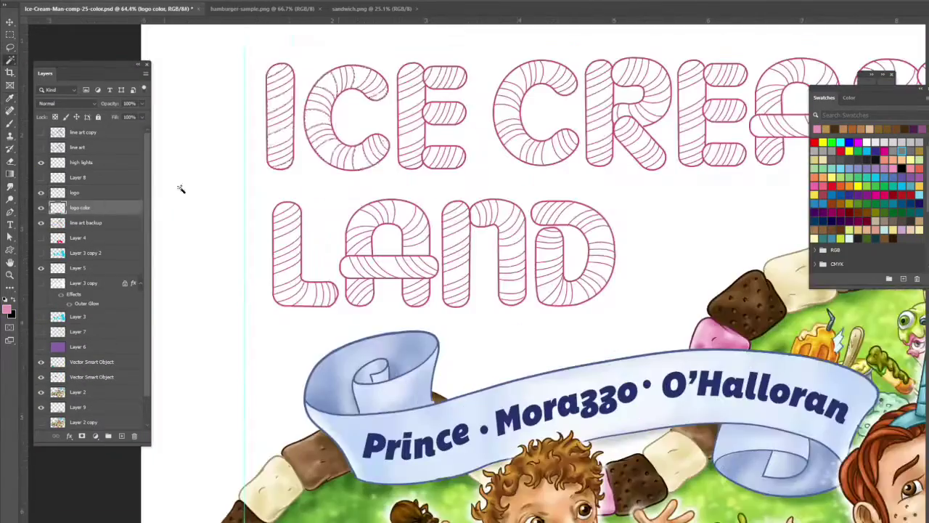
{"action": "left_click", "coordinate": [80, 192]}
{"action": "left_click", "coordinate": [459, 109], "text": "shift"}
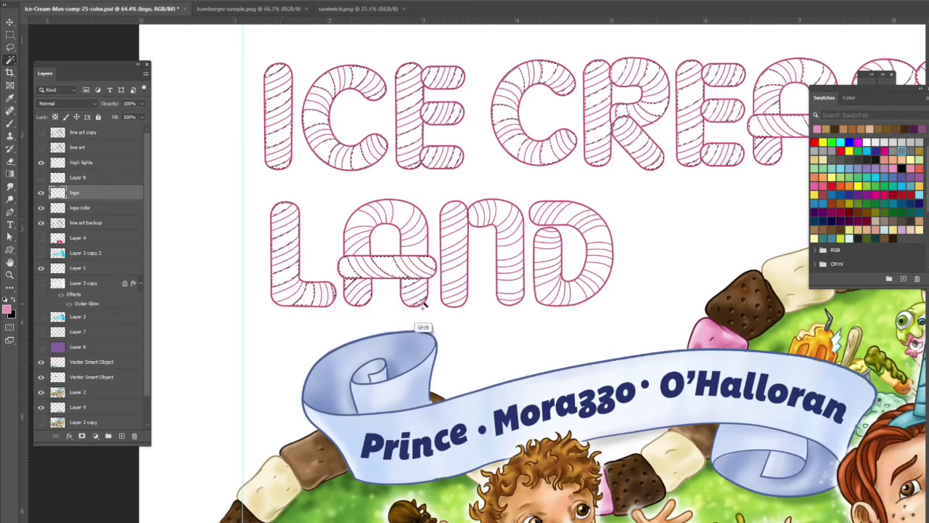
{"action": "left_click", "coordinate": [177, 124]}
{"action": "key", "text": "alt+BackSpace"}
{"action": "key", "text": "ctrl+d"}
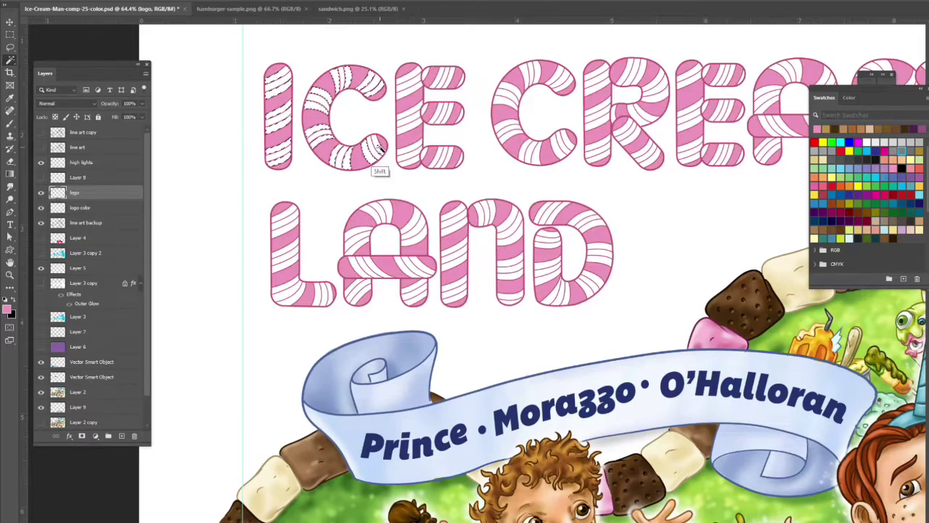
- Select the remaining white stripes across the ICE CREAM LAND lettering and fill them with cream on the logo color layer
{"action": "key", "text": "f"}
{"action": "left_click_drag", "start_coordinate": [588, 151], "coordinate": [684, 129]}
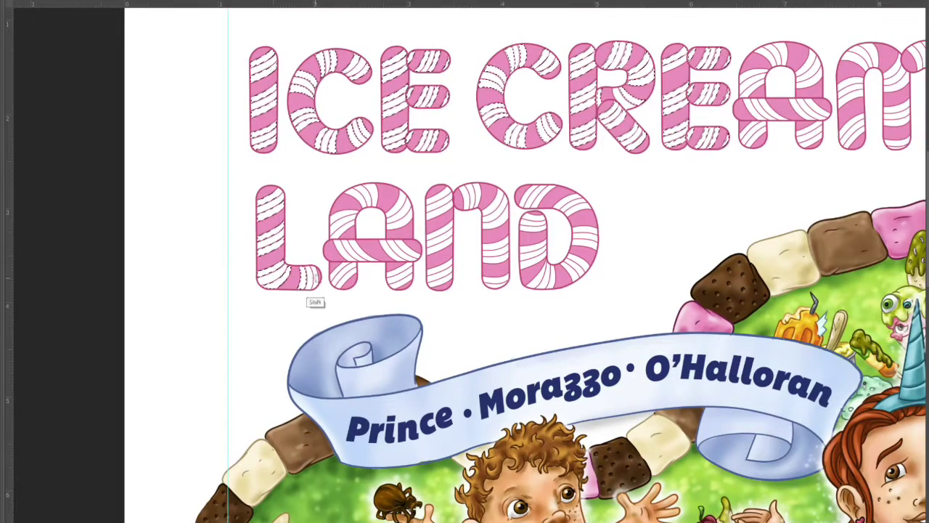
{"action": "scroll", "coordinate": [592, 104], "scroll_direction": "right", "scroll_amount": 3}
{"action": "key", "text": "f"}
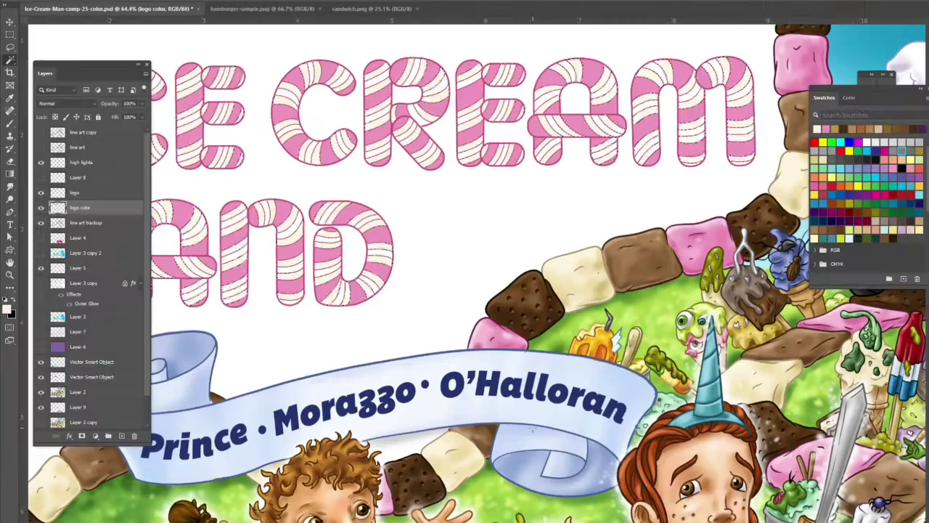
- Add brown stripes within the lettering's cream bands on Layer 10 and move that layer above the logo layer
{"action": "scroll", "coordinate": [292, 122], "scroll_direction": "left", "scroll_amount": 3}
{"action": "scroll", "coordinate": [608, 122], "scroll_direction": "right", "scroll_amount": 3}
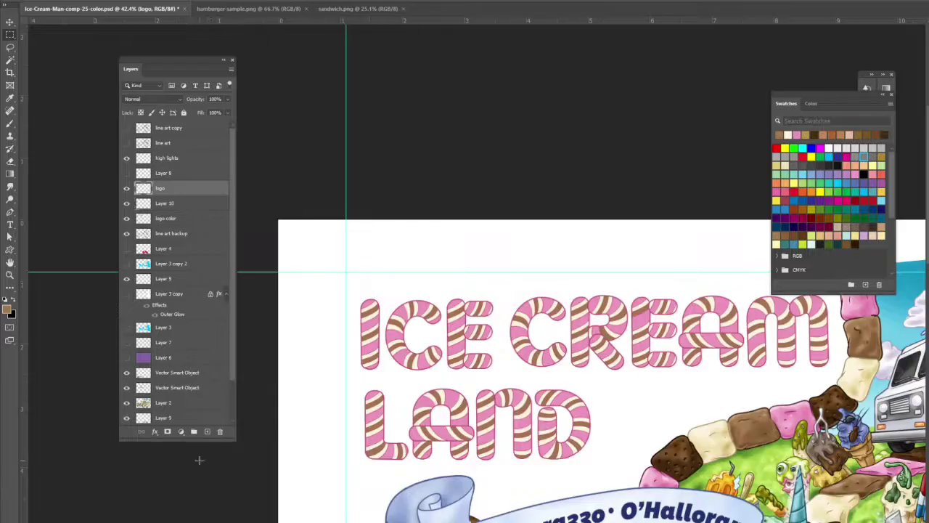
{"action": "scroll", "coordinate": [537, 269], "scroll_direction": "up", "scroll_amount": 5}
{"action": "scroll", "coordinate": [537, 268], "scroll_direction": "right", "scroll_amount": 3}
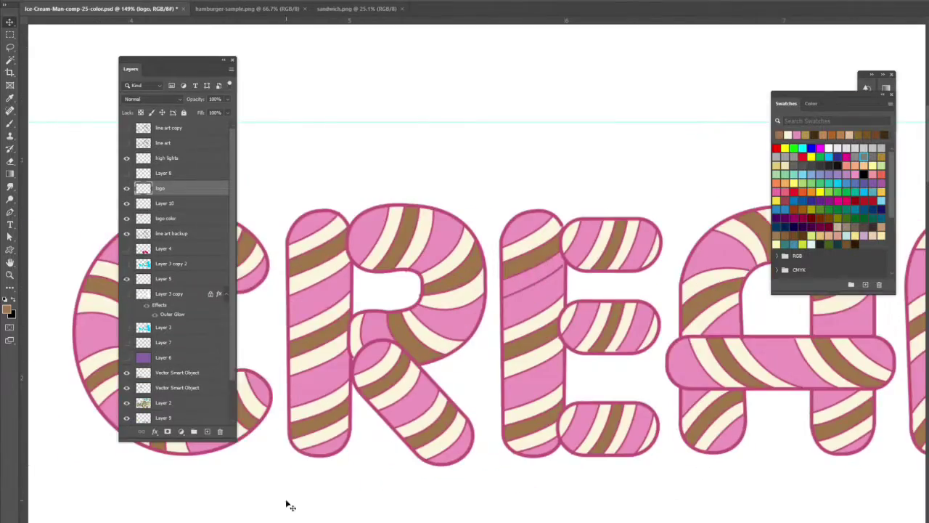
{"action": "scroll", "coordinate": [289, 499], "scroll_direction": "down", "scroll_amount": 5}
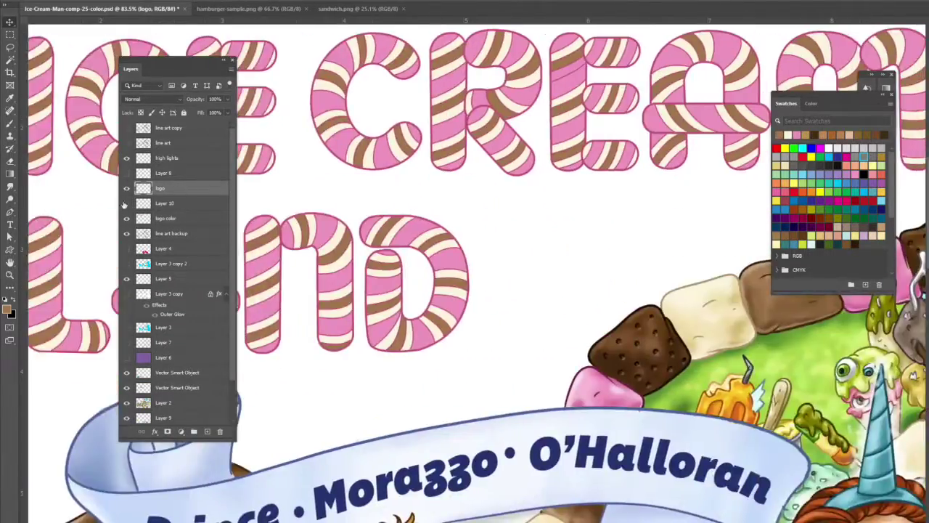
{"action": "left_click", "coordinate": [194, 206]}
{"action": "key", "text": "ctrl+bracketright"}
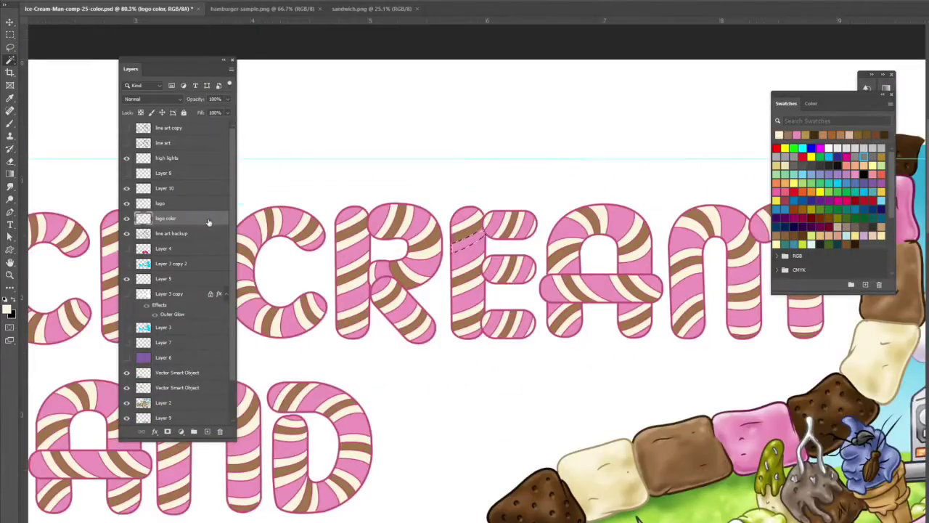
- Fill the missing stripe in the E of CREAM with cream and paint soft shading and highlights on the logo's stripes
{"action": "scroll", "coordinate": [377, 233], "scroll_direction": "up", "scroll_amount": 4}
{"action": "key", "text": "b"}
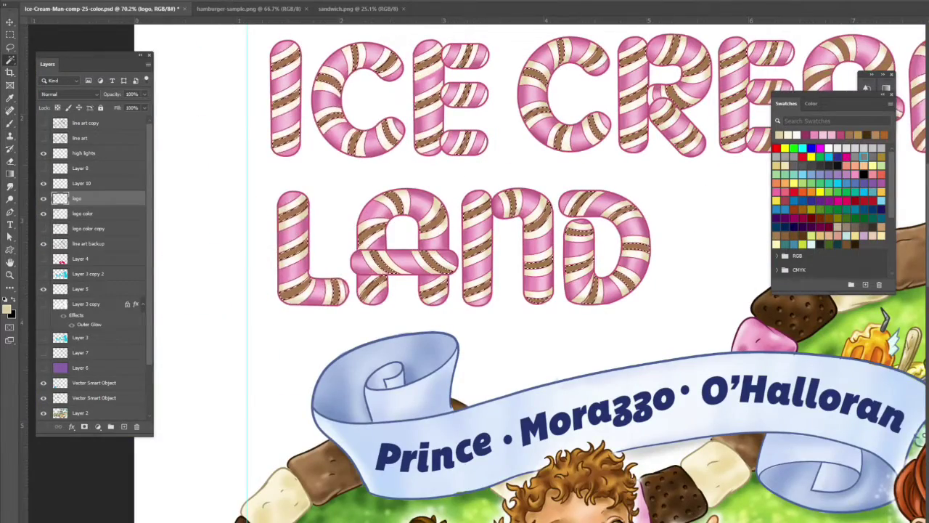
{"action": "key", "text": "alt+bracketleft"}
{"action": "left_click_drag", "start_coordinate": [286, 64], "coordinate": [316, 64]}
{"action": "mouse_move", "coordinate": [508, 291]}
{"action": "left_mouse_down"}
{"action": "mouse_move", "coordinate": [146, 196]}
{"action": "mouse_move", "coordinate": [534, 290]}
{"action": "mouse_move", "coordinate": [247, 218]}
{"action": "mouse_move", "coordinate": [218, 247]}
{"action": "mouse_move", "coordinate": [518, 291]}
{"action": "left_mouse_up"}
{"action": "mouse_move", "coordinate": [398, 124]}
{"action": "left_mouse_down"}
{"action": "mouse_move", "coordinate": [276, 174]}
{"action": "mouse_move", "coordinate": [533, 71]}
{"action": "mouse_move", "coordinate": [322, 20]}
{"action": "mouse_move", "coordinate": [494, 71]}
{"action": "mouse_move", "coordinate": [291, 29]}
{"action": "mouse_move", "coordinate": [472, 70]}
{"action": "mouse_move", "coordinate": [619, 70]}
{"action": "left_mouse_up"}
{"action": "key", "text": "alt+bracketleft"}
{"action": "key", "text": "alt+bracketright"}
- Choose a dark brown and recolor the logo line art around the brown stripes in ICE and the start of CREAM
{"action": "left_click", "coordinate": [33, 2]}
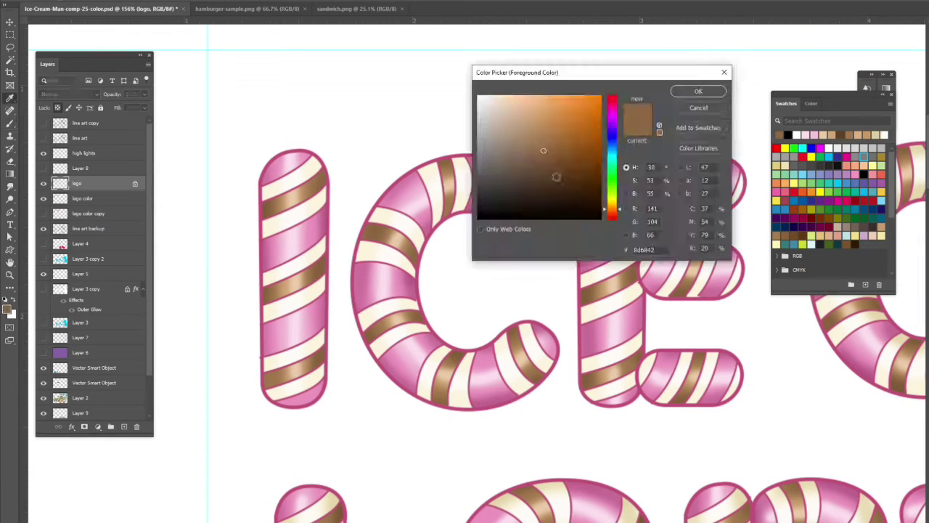
{"action": "key", "text": "Return"}
{"action": "mouse_move", "coordinate": [436, 155]}
{"action": "left_mouse_down"}
{"action": "mouse_move", "coordinate": [389, 247]}
{"action": "mouse_move", "coordinate": [451, 377]}
{"action": "mouse_move", "coordinate": [705, 245]}
{"action": "mouse_move", "coordinate": [255, 245]}
{"action": "left_mouse_up"}
{"action": "mouse_move", "coordinate": [447, 153]}
{"action": "left_mouse_down"}
{"action": "mouse_move", "coordinate": [552, 211]}
{"action": "mouse_move", "coordinate": [465, 377]}
{"action": "mouse_move", "coordinate": [618, 363]}
{"action": "mouse_move", "coordinate": [690, 319]}
{"action": "left_mouse_up"}
{"action": "left_click_drag", "start_coordinate": [690, 319], "coordinate": [479, 320]}
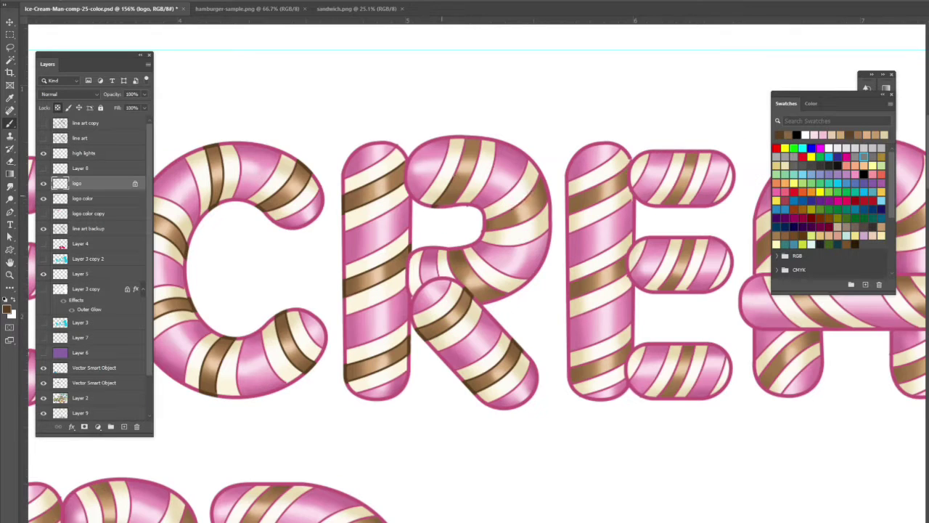
- Recolor the line art bordering the brown stripes dark brown across the rest of CREAM
{"action": "left_click_drag", "start_coordinate": [595, 189], "coordinate": [668, 370]}
{"action": "left_click_drag", "start_coordinate": [675, 262], "coordinate": [679, 174]}
{"action": "left_click_drag", "start_coordinate": [596, 276], "coordinate": [298, 275]}
{"action": "left_click_drag", "start_coordinate": [537, 167], "coordinate": [632, 297]}
{"action": "left_click_drag", "start_coordinate": [508, 305], "coordinate": [624, 359]}
{"action": "left_click_drag", "start_coordinate": [595, 276], "coordinate": [312, 275]}
{"action": "left_click_drag", "start_coordinate": [436, 254], "coordinate": [544, 218]}
{"action": "left_click_drag", "start_coordinate": [545, 305], "coordinate": [610, 167]}
{"action": "left_click_drag", "start_coordinate": [653, 189], "coordinate": [676, 384]}
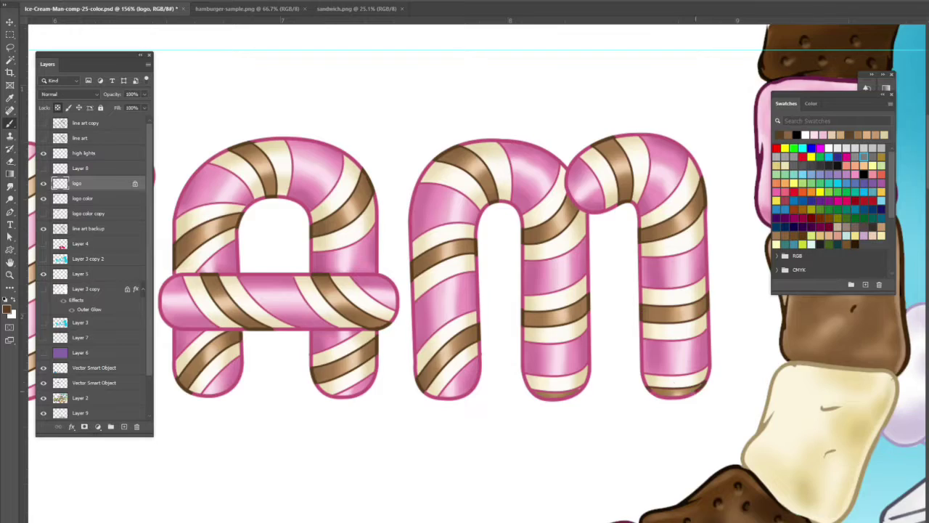
- Recolor the line art bordering the brown stripes dark brown on the letters of LAND
{"action": "left_click_drag", "start_coordinate": [465, 436], "coordinate": [465, 87]}
{"action": "mouse_move", "coordinate": [305, 239]}
{"action": "left_mouse_down"}
{"action": "mouse_move", "coordinate": [376, 353]}
{"action": "mouse_move", "coordinate": [493, 319]}
{"action": "mouse_move", "coordinate": [523, 152]}
{"action": "left_mouse_up"}
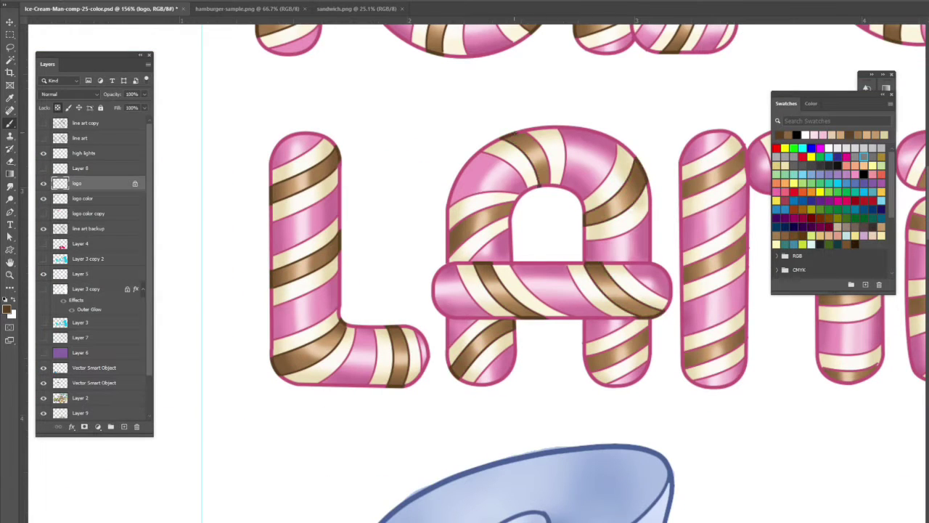
{"action": "left_click_drag", "start_coordinate": [690, 276], "coordinate": [152, 276]}
{"action": "left_click_drag", "start_coordinate": [435, 276], "coordinate": [602, 276]}
{"action": "left_click_drag", "start_coordinate": [530, 152], "coordinate": [581, 305]}
{"action": "left_click_drag", "start_coordinate": [653, 131], "coordinate": [567, 378]}
{"action": "mouse_move", "coordinate": [617, 218]}
{"action": "left_mouse_down"}
{"action": "mouse_move", "coordinate": [683, 297]}
{"action": "mouse_move", "coordinate": [689, 385]}
{"action": "left_mouse_up"}
{"action": "left_click_drag", "start_coordinate": [654, 276], "coordinate": [247, 276]}
- Paint the logo line art around the cream stripes tan on the letters of ICE
{"action": "scroll", "coordinate": [465, 275], "scroll_direction": "down", "scroll_amount": 5}
{"action": "scroll", "coordinate": [465, 276], "scroll_direction": "up", "scroll_amount": 4}
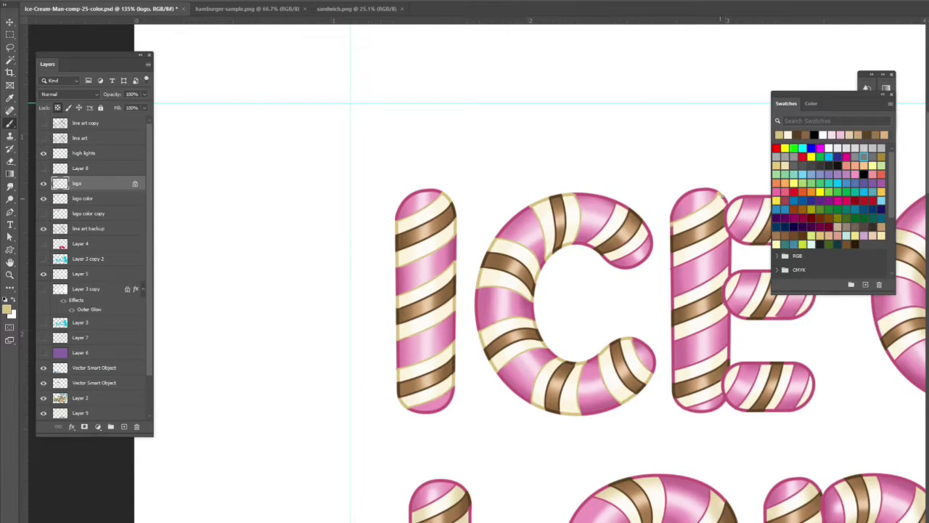
{"action": "left_click_drag", "start_coordinate": [722, 198], "coordinate": [588, 236]}
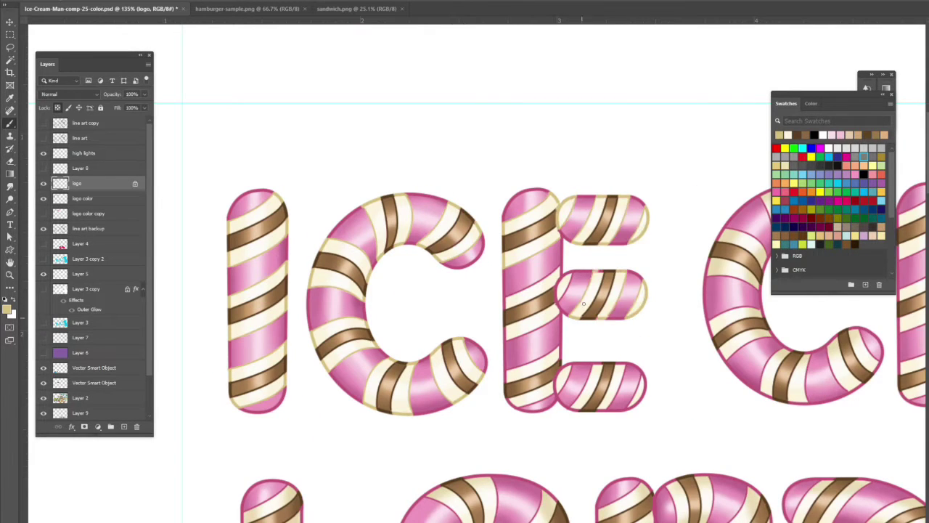
{"action": "left_click_drag", "start_coordinate": [795, 182], "coordinate": [538, 181]}
- Paint the line art around the cream stripes tan on the letters of CREAM
{"action": "left_click_drag", "start_coordinate": [452, 324], "coordinate": [551, 403]}
{"action": "left_click_drag", "start_coordinate": [646, 250], "coordinate": [675, 355]}
{"action": "left_click_drag", "start_coordinate": [749, 235], "coordinate": [431, 234]}
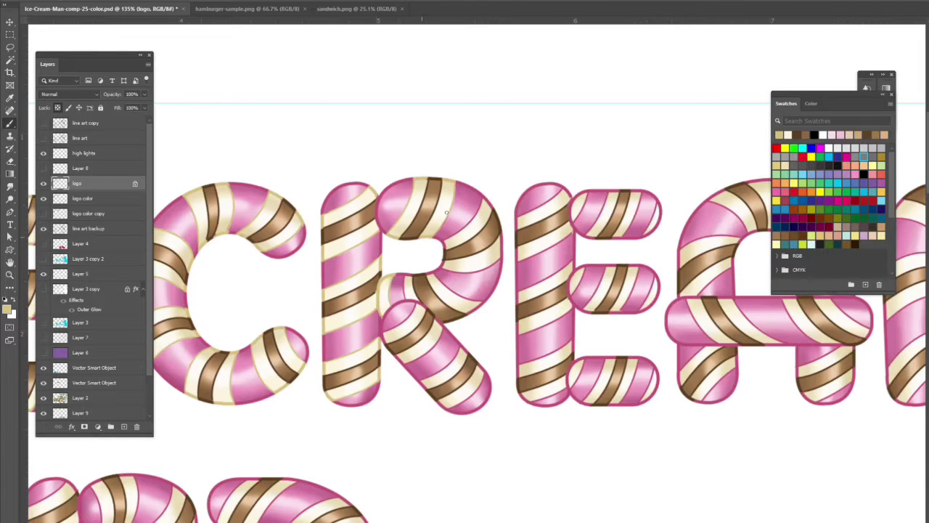
{"action": "left_click_drag", "start_coordinate": [575, 265], "coordinate": [589, 311]}
{"action": "left_click_drag", "start_coordinate": [575, 363], "coordinate": [602, 396]}
{"action": "left_click_drag", "start_coordinate": [603, 395], "coordinate": [383, 396]}
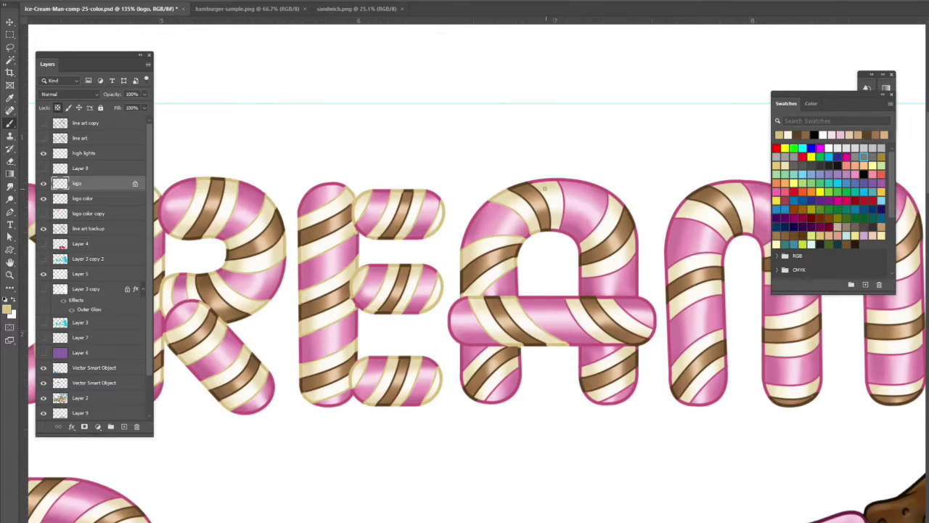
{"action": "left_click_drag", "start_coordinate": [676, 214], "coordinate": [460, 214]}
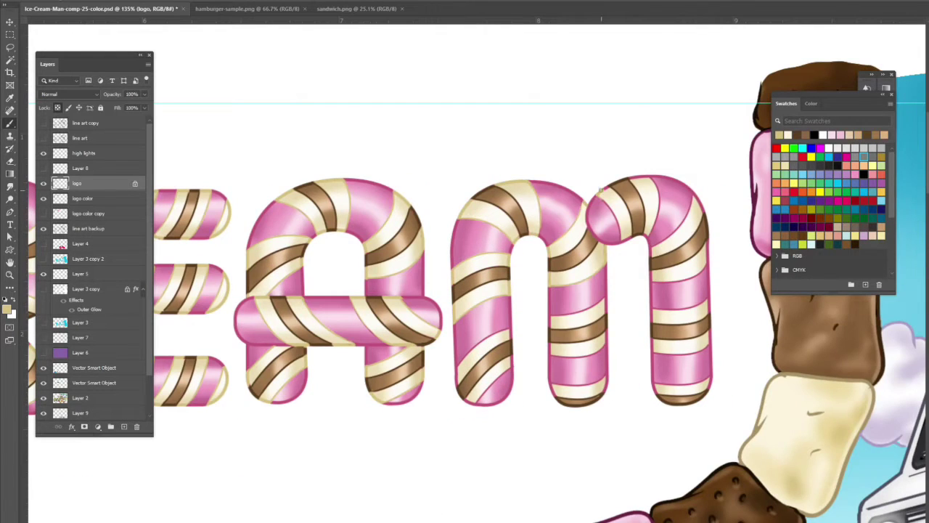
{"action": "left_click_drag", "start_coordinate": [417, 149], "coordinate": [359, 196]}
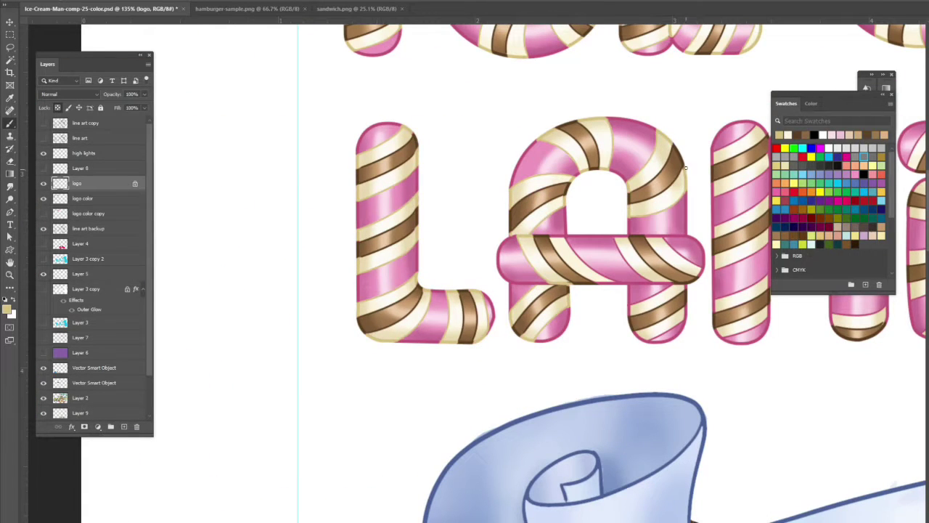
- Paint the line art around the cream stripes tan on the letters of LAND
{"action": "left_click_drag", "start_coordinate": [630, 310], "coordinate": [347, 310]}
{"action": "mouse_move", "coordinate": [458, 338]}
{"action": "left_mouse_down"}
{"action": "mouse_move", "coordinate": [459, 276]}
{"action": "mouse_move", "coordinate": [509, 145]}
{"action": "left_mouse_up"}
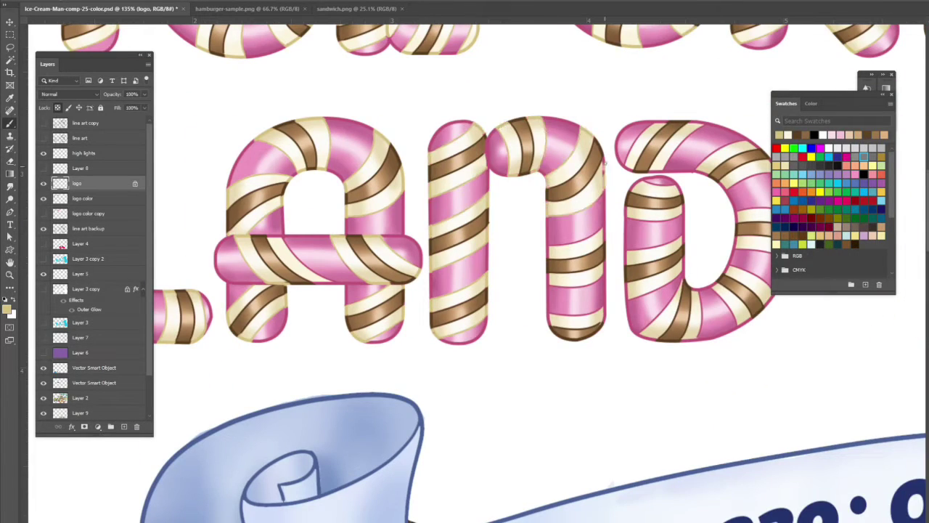
{"action": "left_click_drag", "start_coordinate": [590, 318], "coordinate": [427, 318]}
{"action": "left_click_drag", "start_coordinate": [494, 163], "coordinate": [596, 144]}
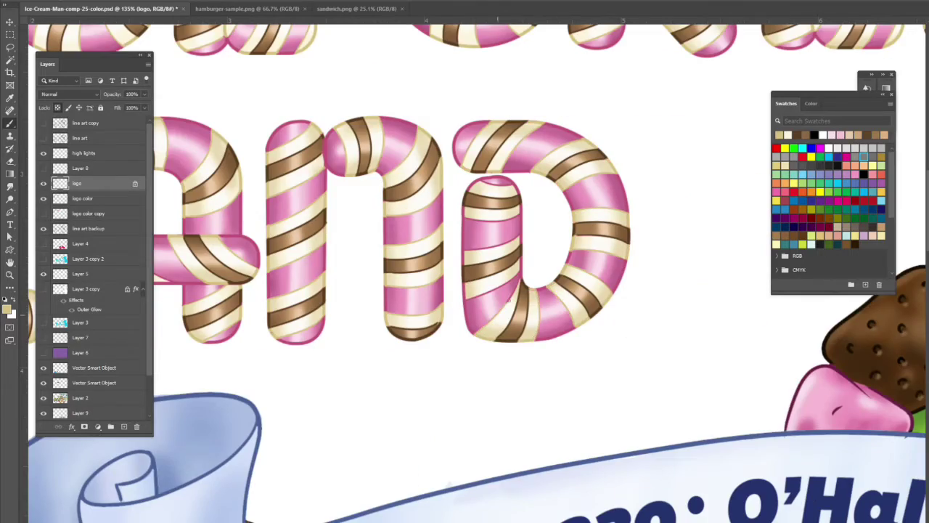
- Create a grey drop shadow from the lettering's shape on a new layer beneath logo color, with 39% opacity
{"action": "key", "text": "ctrl+0"}
{"action": "key", "text": "ctrl+shift+n"}
{"action": "key", "text": "Return"}
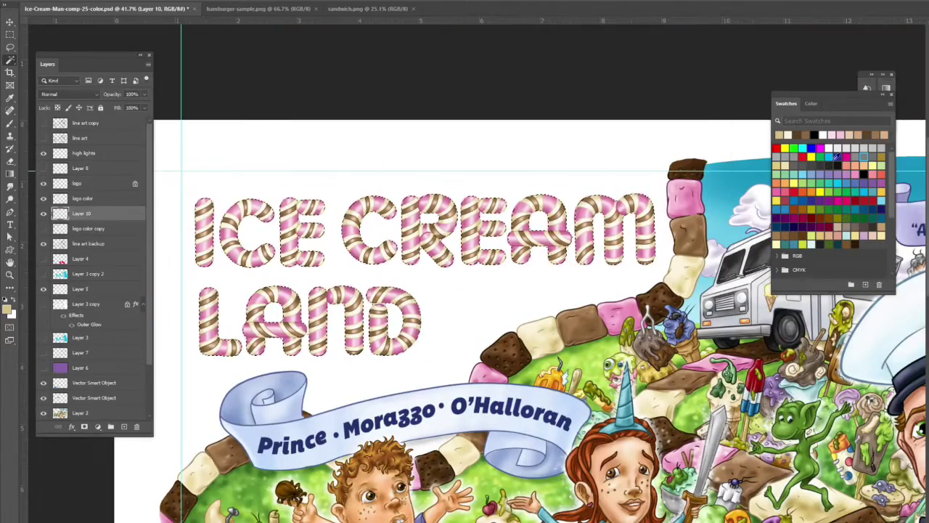
{"action": "left_click", "coordinate": [60, 183], "text": "ctrl"}
{"action": "key", "text": "ctrl+0"}
{"action": "key", "text": "3"}
{"action": "key", "text": "9"}
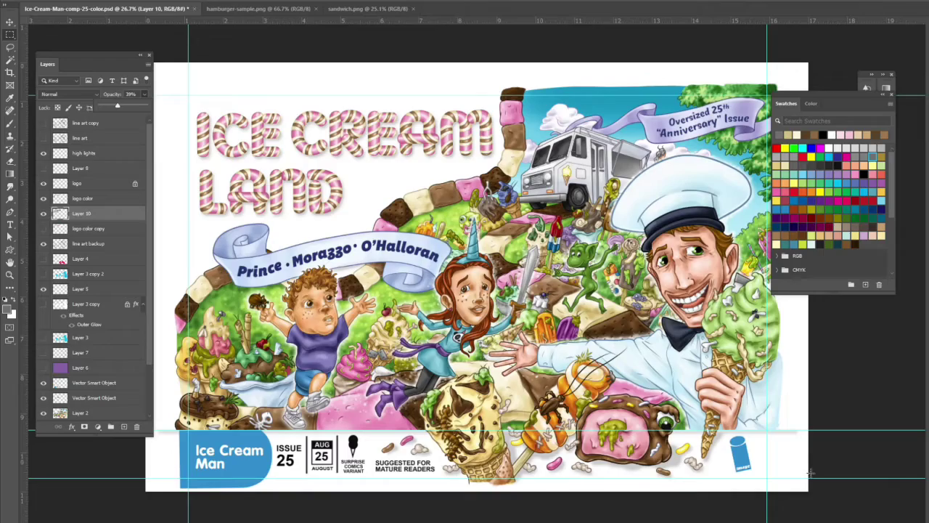
{"action": "double_click", "coordinate": [836, 94]}
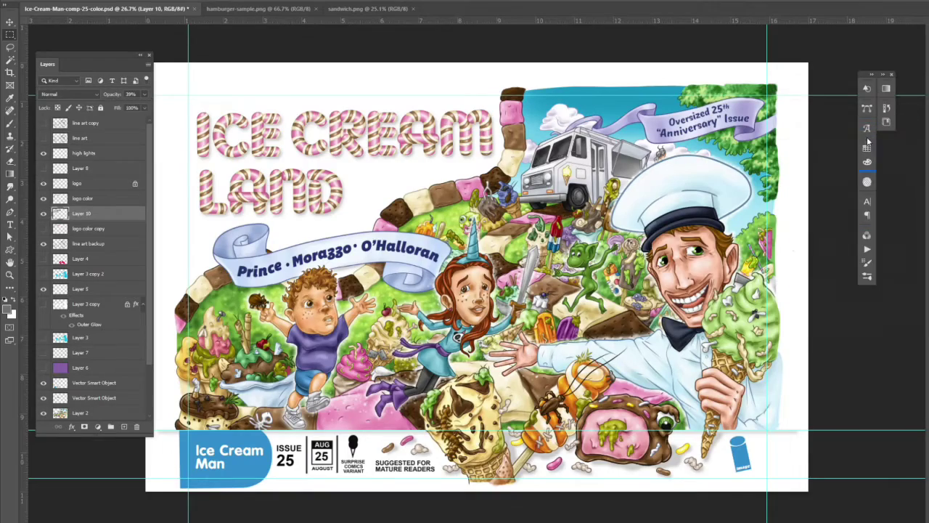